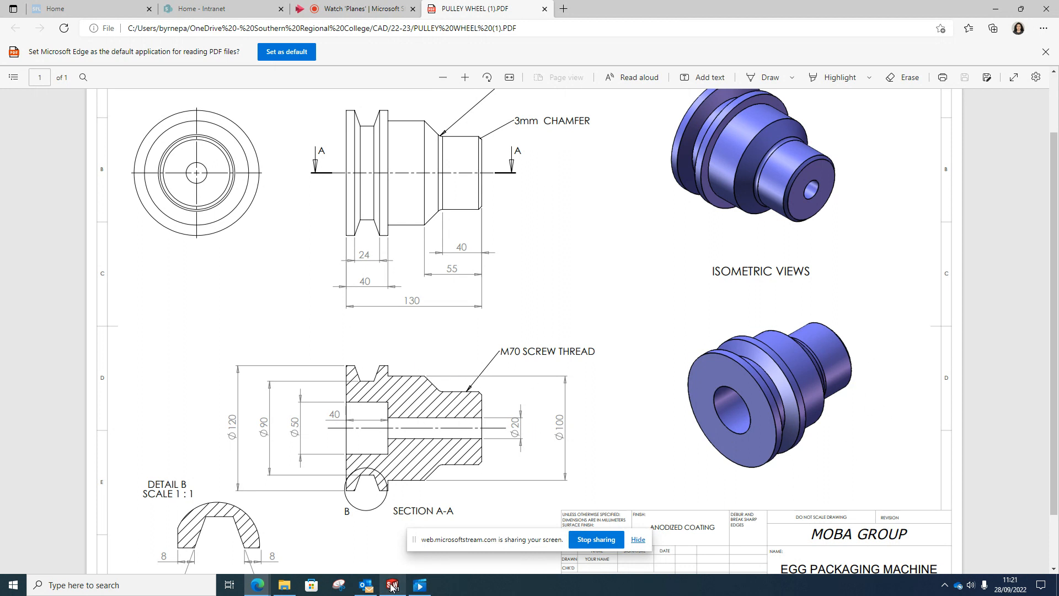
- Switch to SOLIDWORKS and create a new part document
{"action": "left_click", "coordinate": [392, 585]}
{"action": "left_click", "coordinate": [89, 11]}
{"action": "left_click", "coordinate": [100, 31]}
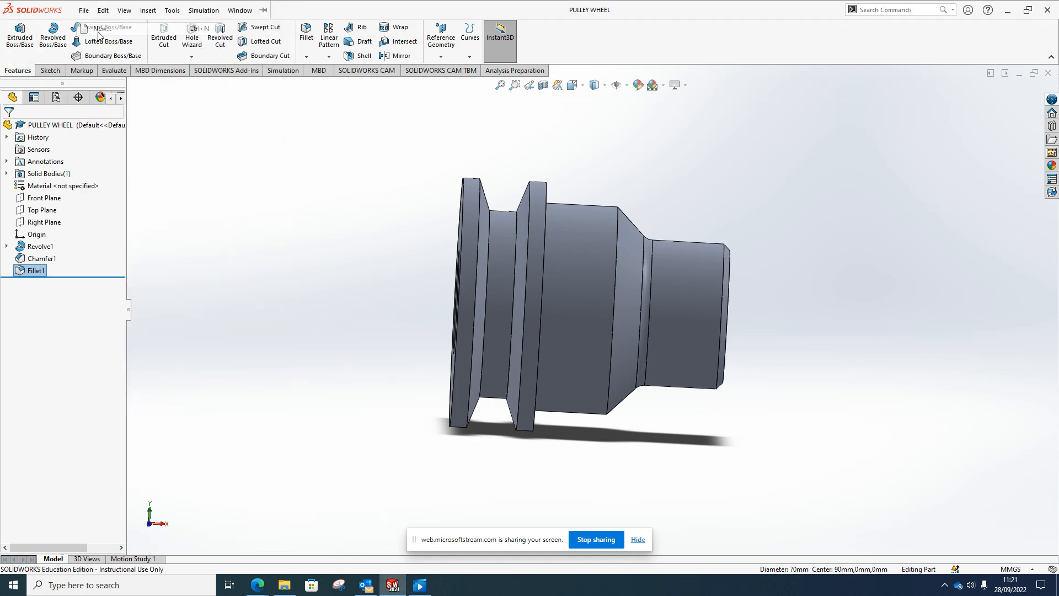
{"action": "left_click", "coordinate": [437, 427]}
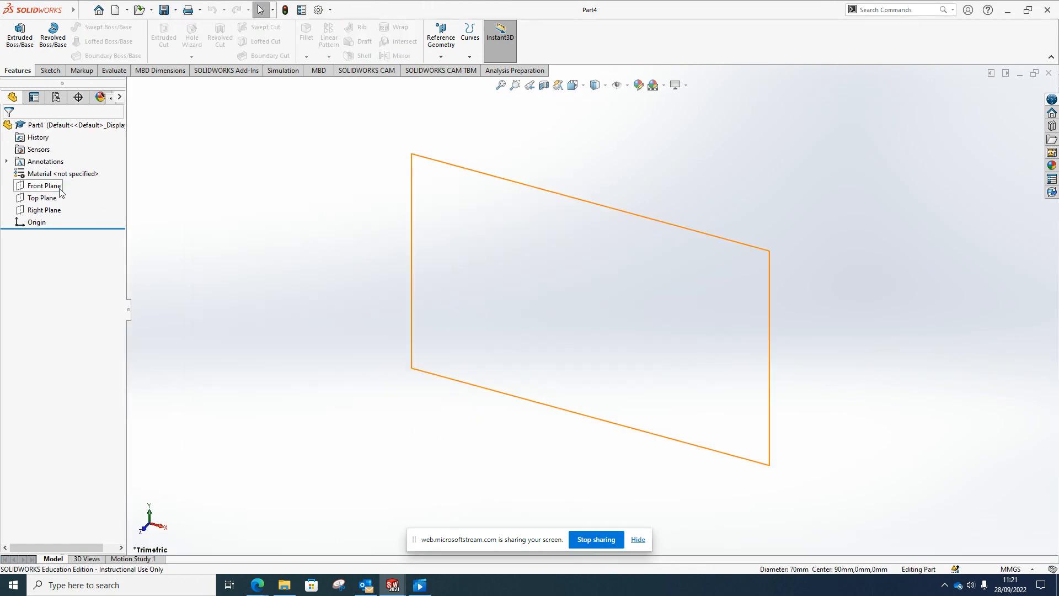
- Start a new sketch on the Front Plane
{"action": "left_click", "coordinate": [47, 187]}
{"action": "left_click", "coordinate": [44, 71]}
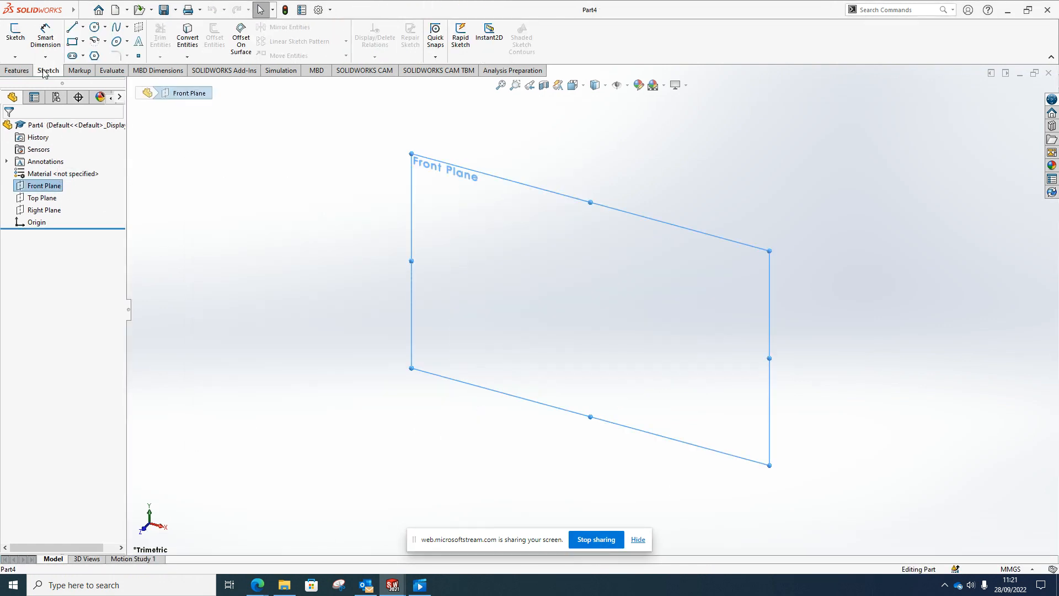
{"action": "left_click", "coordinate": [19, 32]}
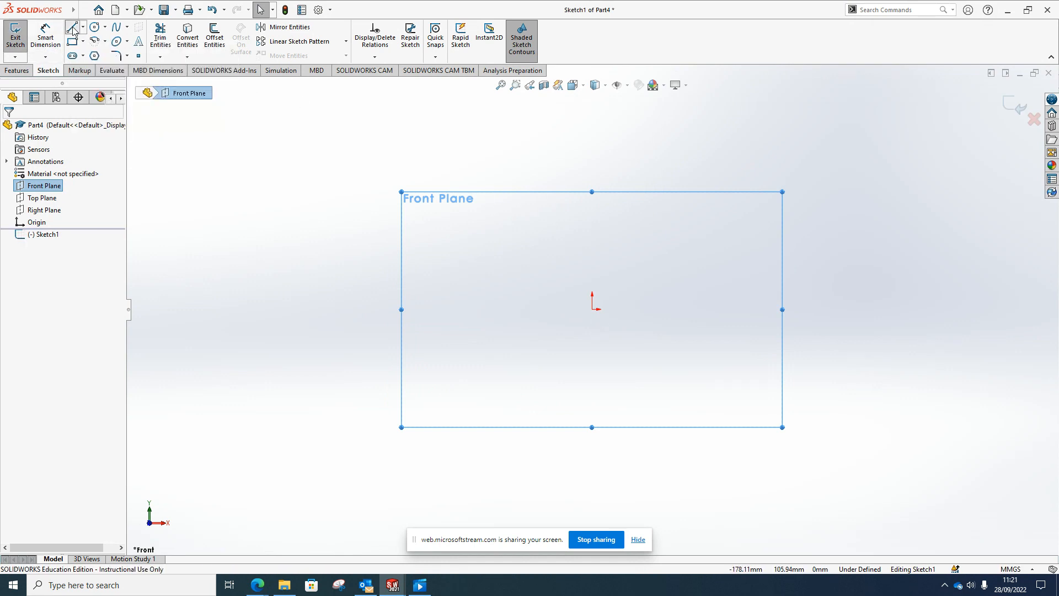
- Sketch a vertical line about 70 mm up from the origin, a 12 mm land, a tapered groove and a second land about 8 mm long
{"action": "left_click", "coordinate": [74, 31]}
{"action": "left_click", "coordinate": [592, 309]}
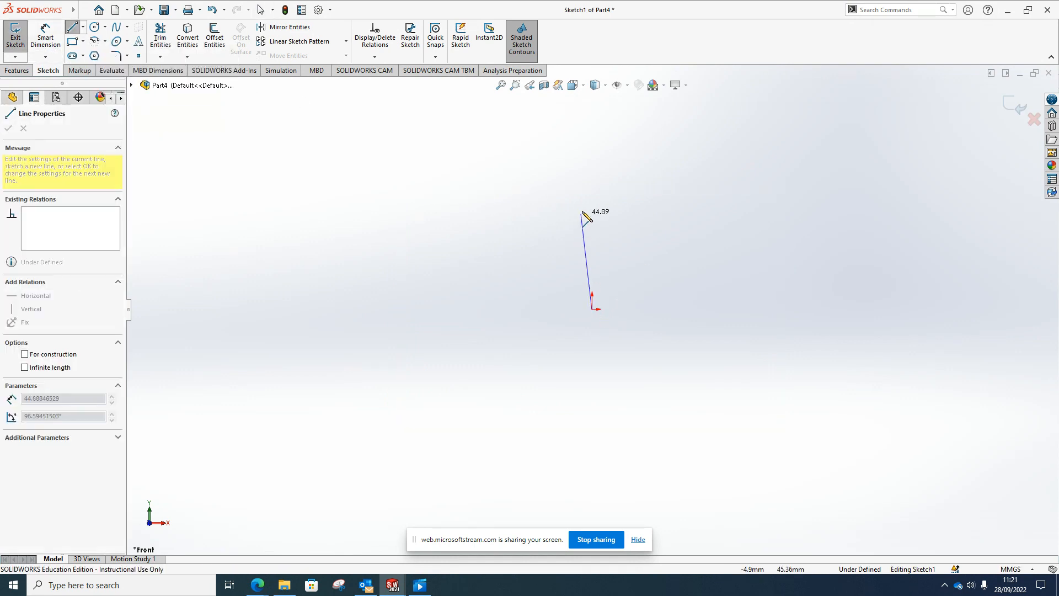
{"action": "left_click", "coordinate": [618, 159]}
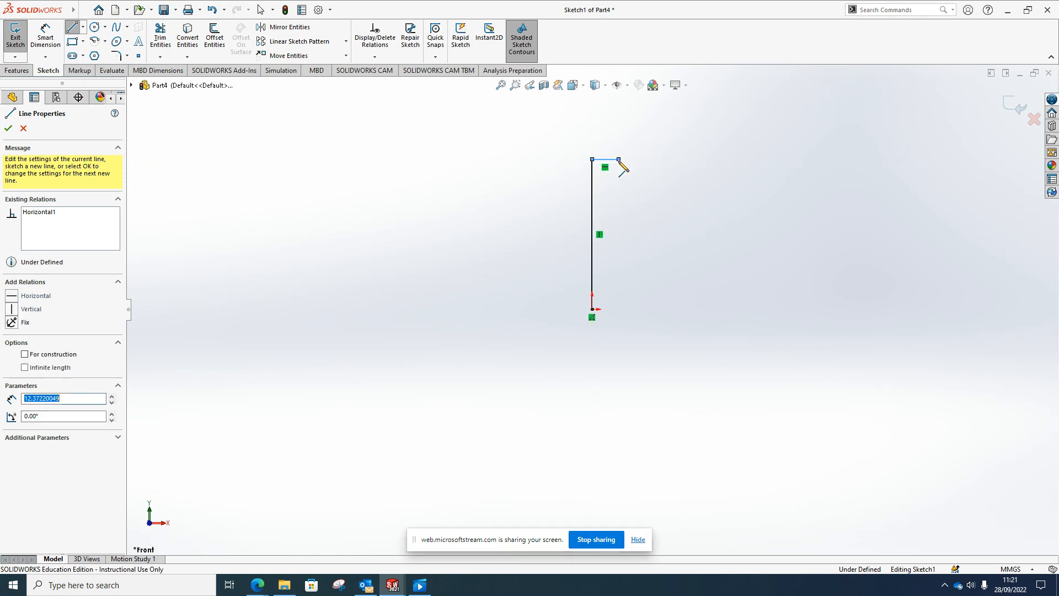
{"action": "left_click", "coordinate": [631, 188]}
{"action": "left_click", "coordinate": [675, 187]}
{"action": "left_click", "coordinate": [698, 159]}
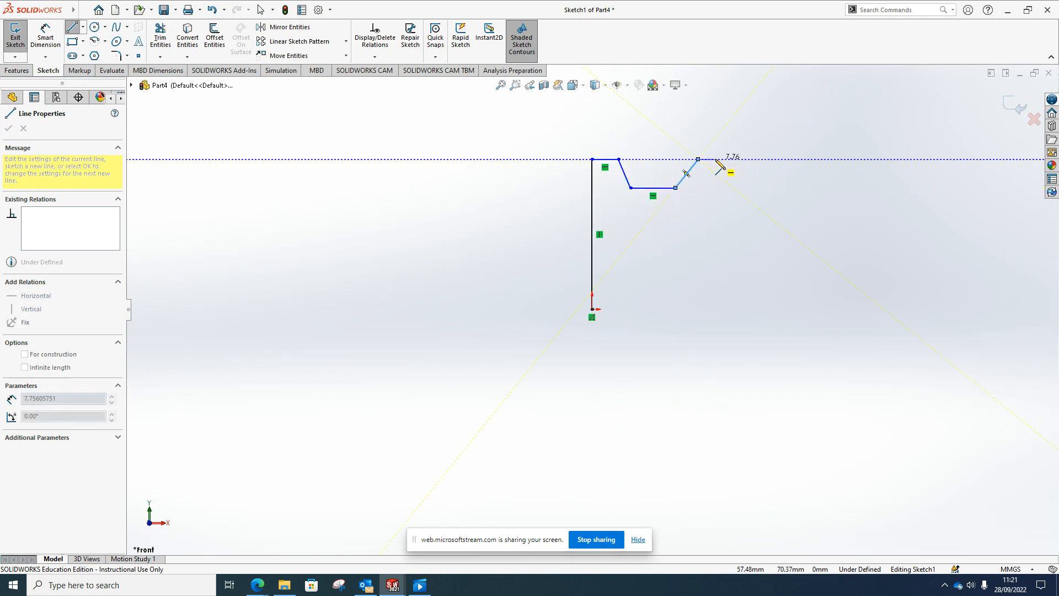
{"action": "left_click", "coordinate": [715, 159]}
- Continue the outline with a short drop, a horizontal line about 76 mm long, a sloped shoulder and an end section, closing it at the origin
{"action": "left_click", "coordinate": [715, 180]}
{"action": "left_click", "coordinate": [877, 180]}
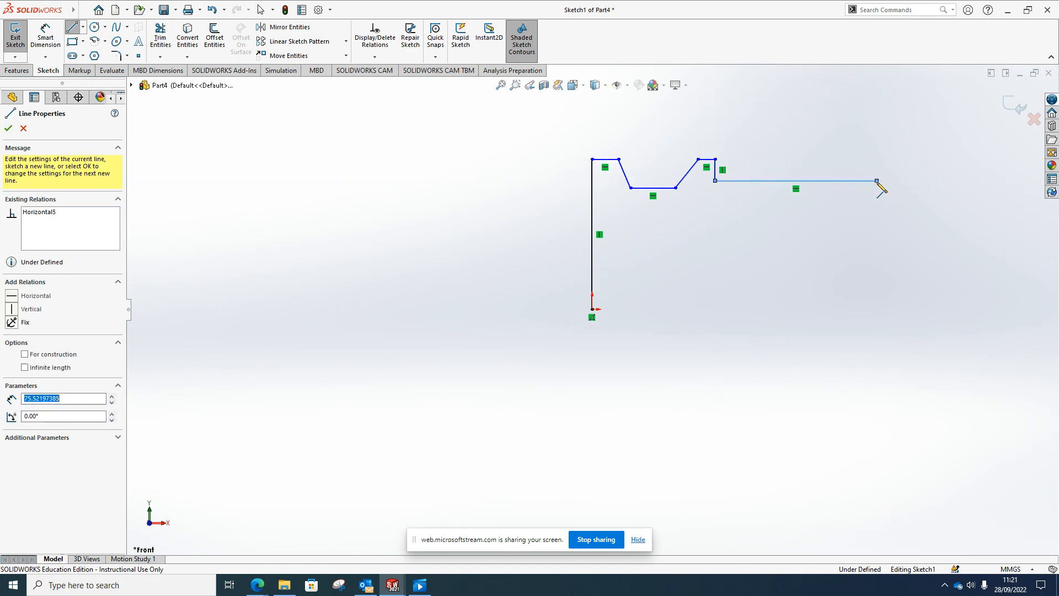
{"action": "left_click", "coordinate": [922, 226]}
{"action": "left_click", "coordinate": [1025, 226]}
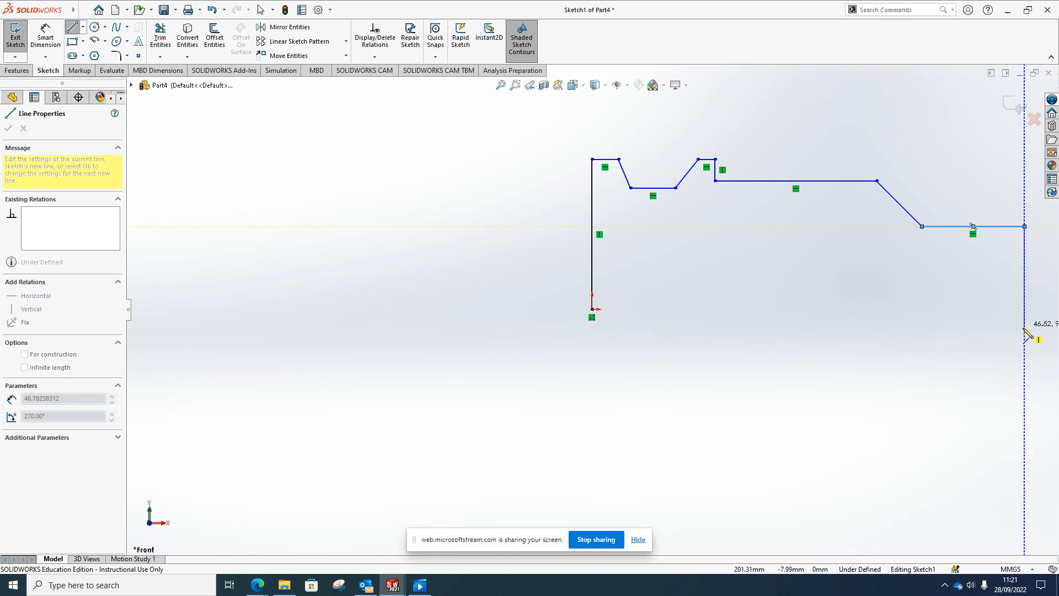
{"action": "left_click", "coordinate": [1024, 308]}
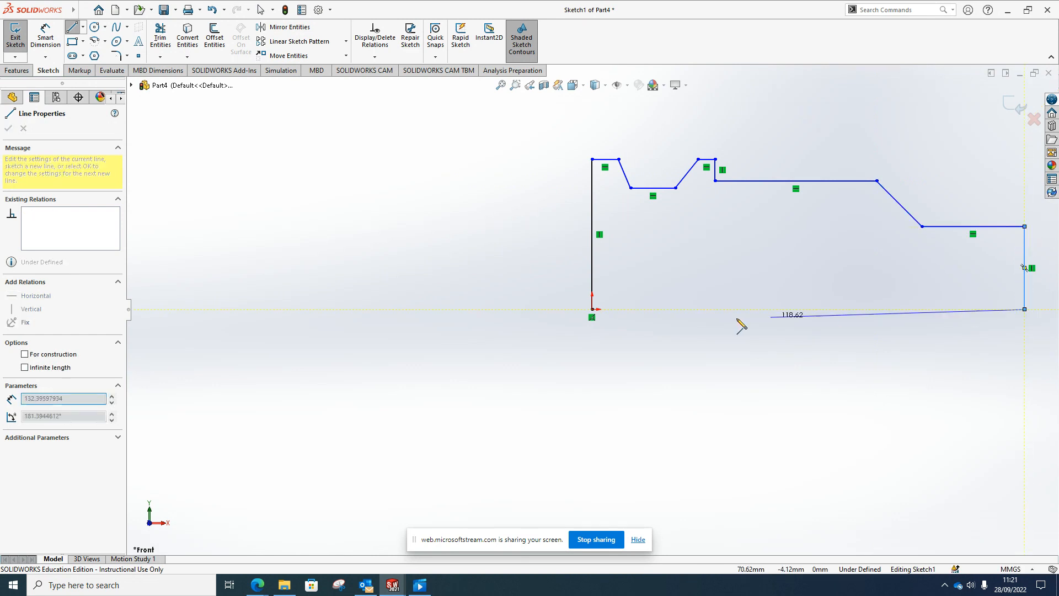
{"action": "left_click", "coordinate": [592, 310]}
{"action": "key", "text": "Escape"}
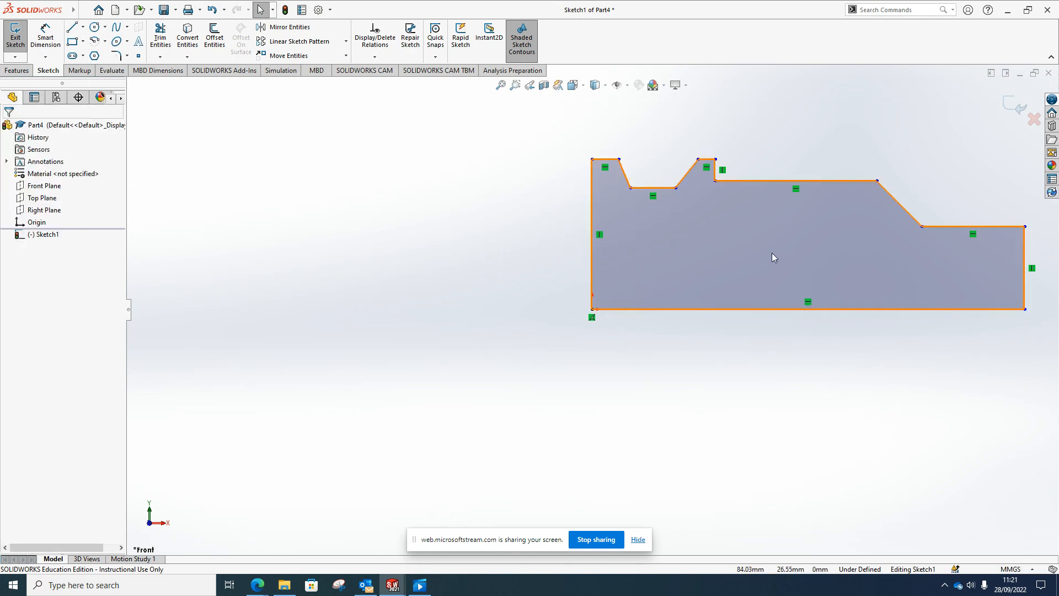
- Check the pulley wheel drawing, then sketch the stepped bore inside the profile, with a narrow section about 179 mm long reaching the far end line
{"action": "key", "text": "alt+Tab"}
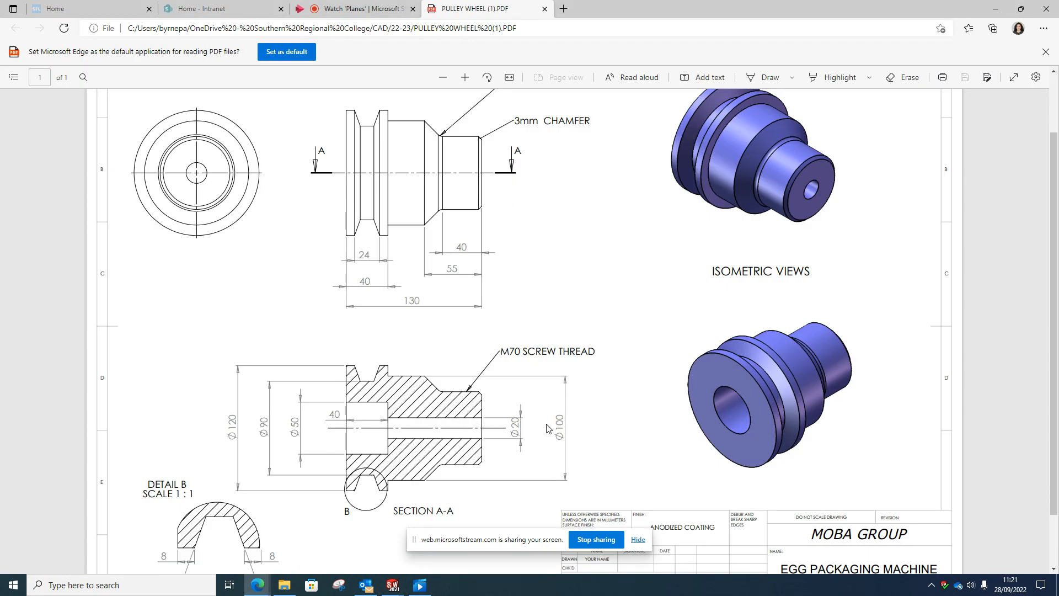
{"action": "key", "text": "alt+Tab"}
{"action": "key", "text": "l"}
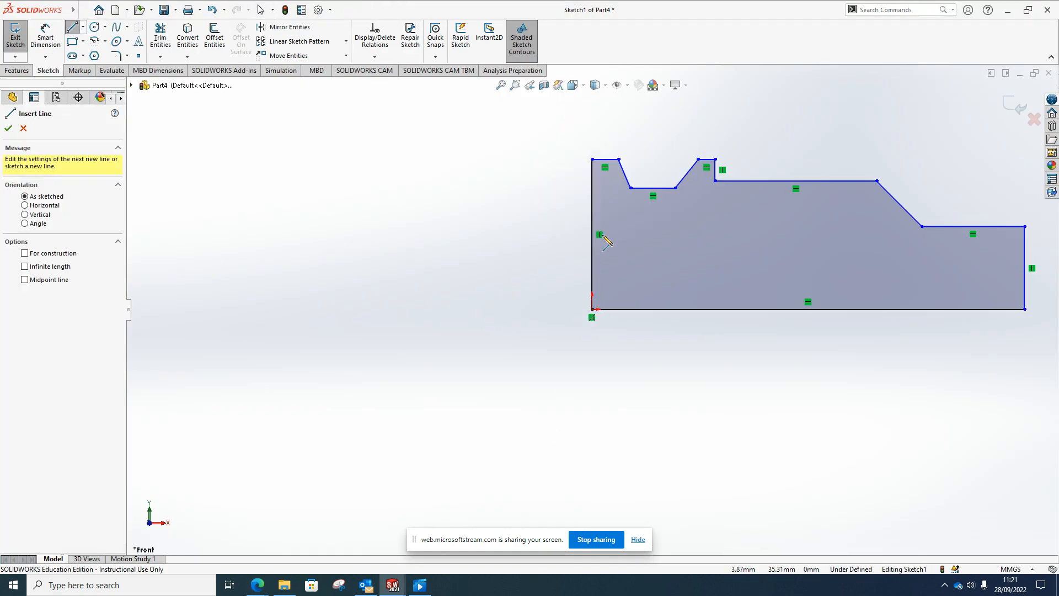
{"action": "left_click", "coordinate": [591, 245]}
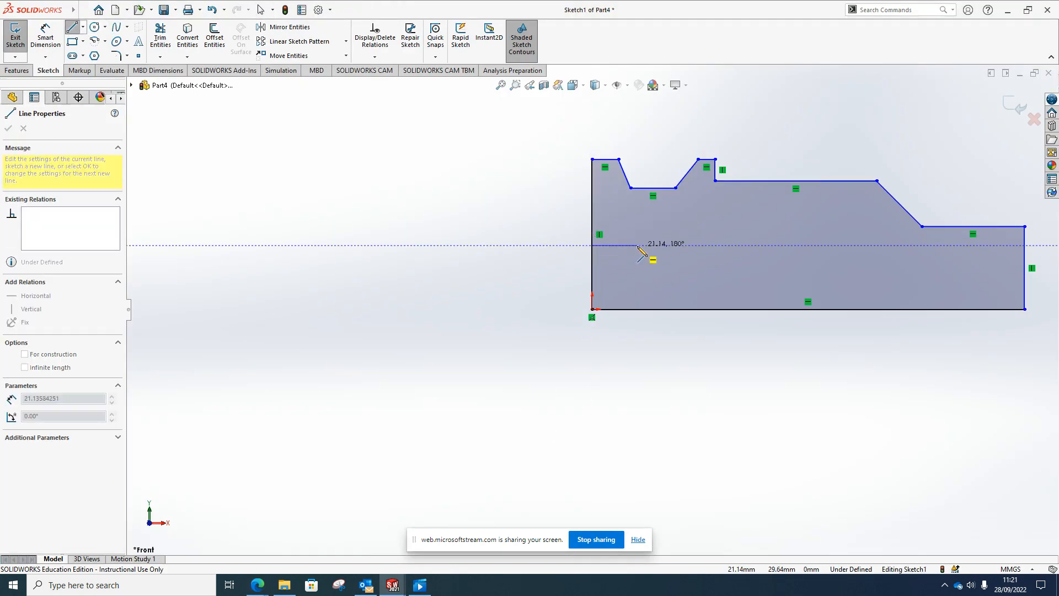
{"action": "left_click", "coordinate": [640, 245]}
{"action": "left_click", "coordinate": [640, 279]}
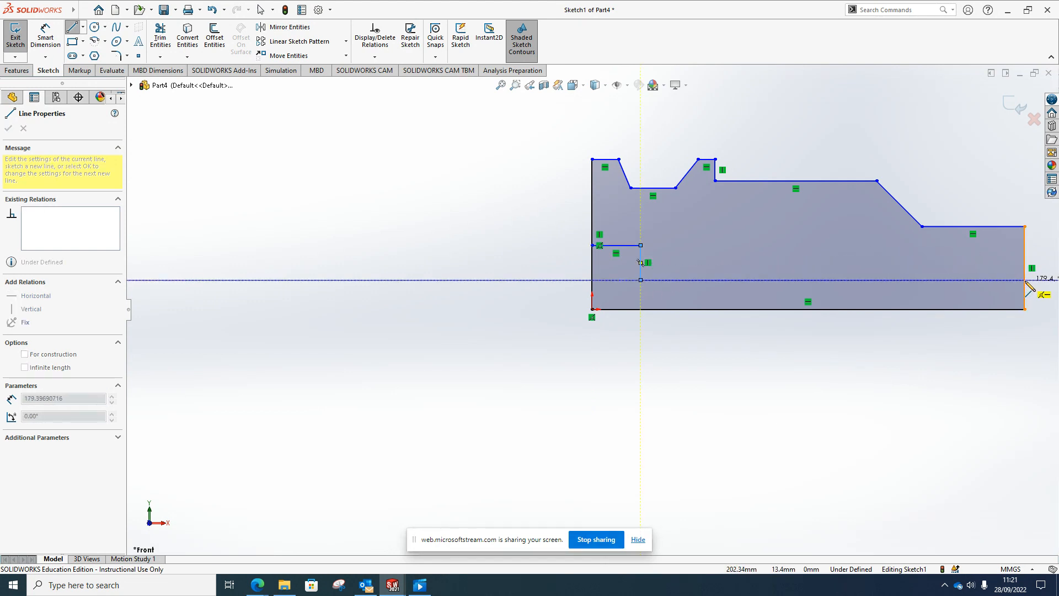
{"action": "left_click", "coordinate": [1025, 281]}
{"action": "key", "text": "Escape"}
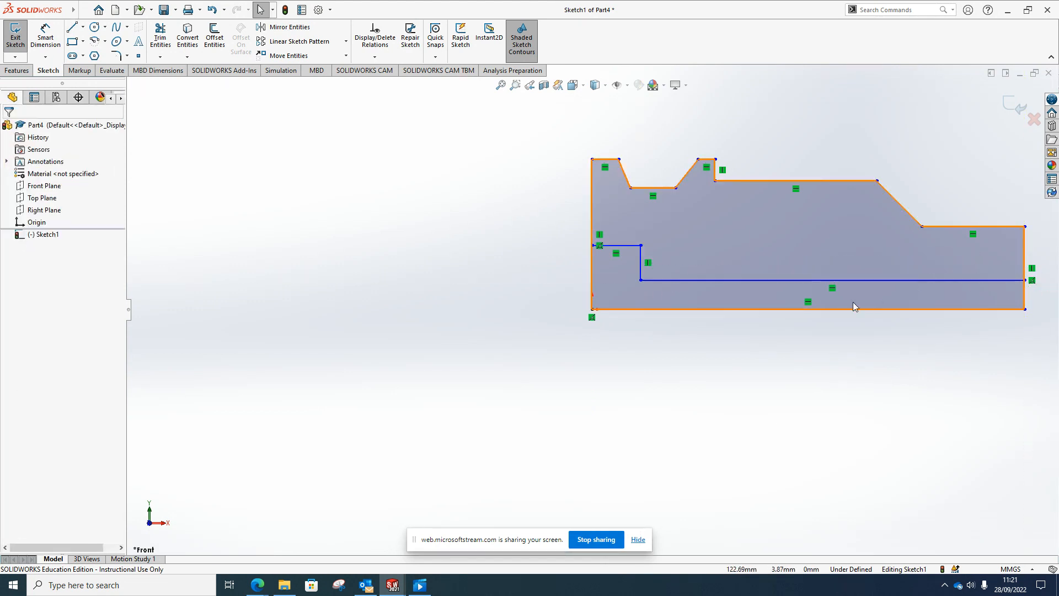
- Delete the profile's bottom line and power-trim the vertical end lines below the bore outline
{"action": "right_click", "coordinate": [860, 311]}
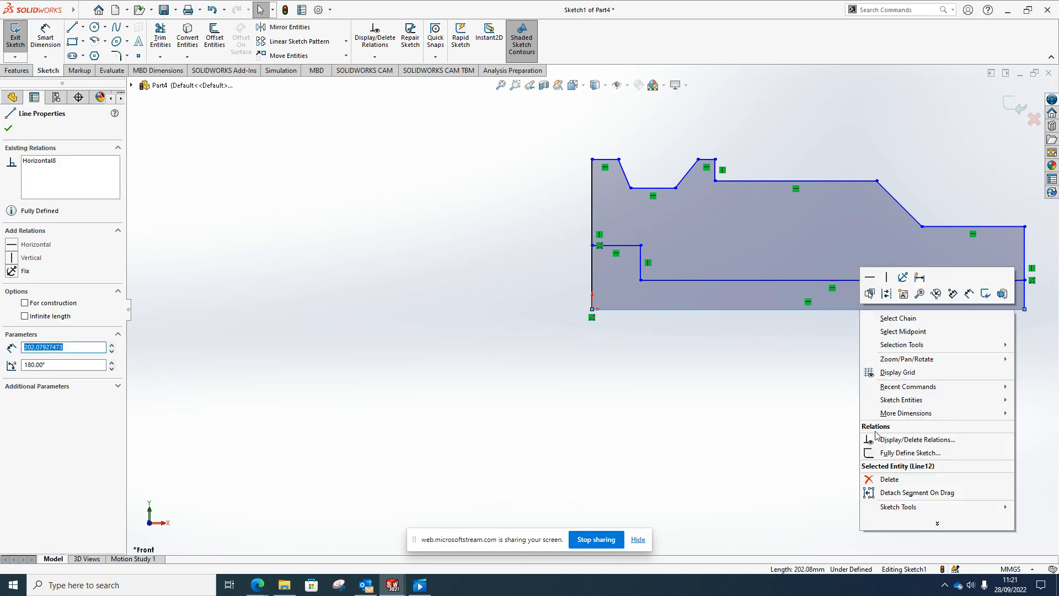
{"action": "left_click", "coordinate": [886, 479]}
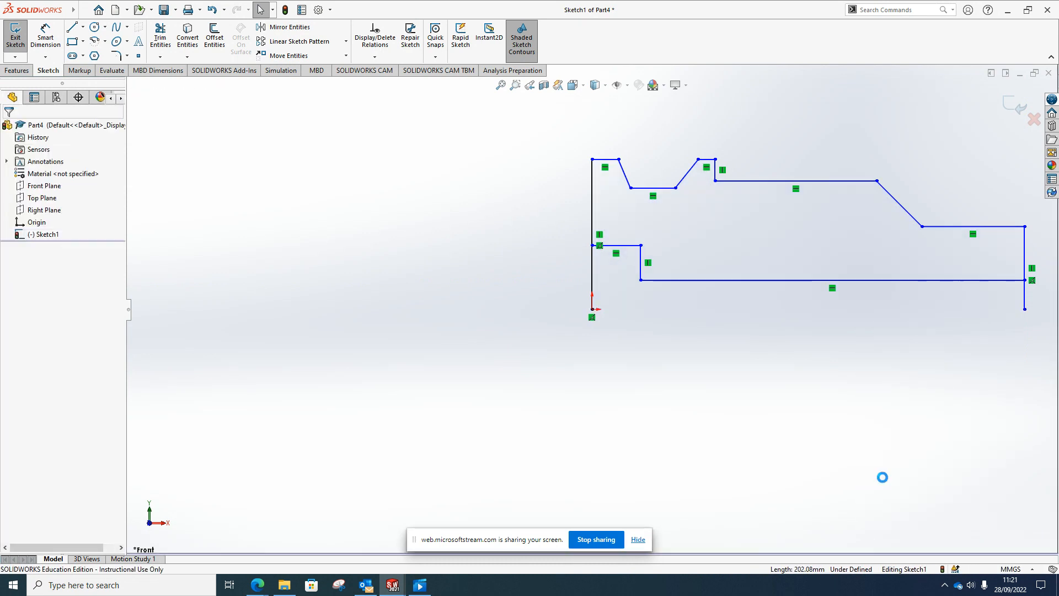
{"action": "left_click", "coordinate": [159, 39]}
{"action": "left_click_drag", "start_coordinate": [574, 279], "coordinate": [598, 272]}
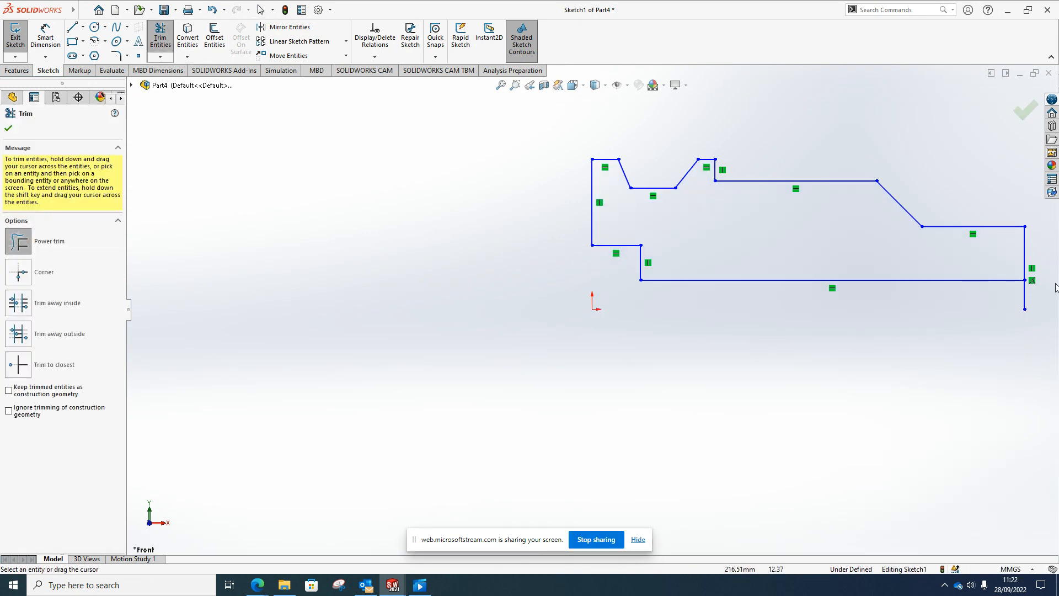
{"action": "left_click_drag", "start_coordinate": [1012, 299], "coordinate": [1033, 298]}
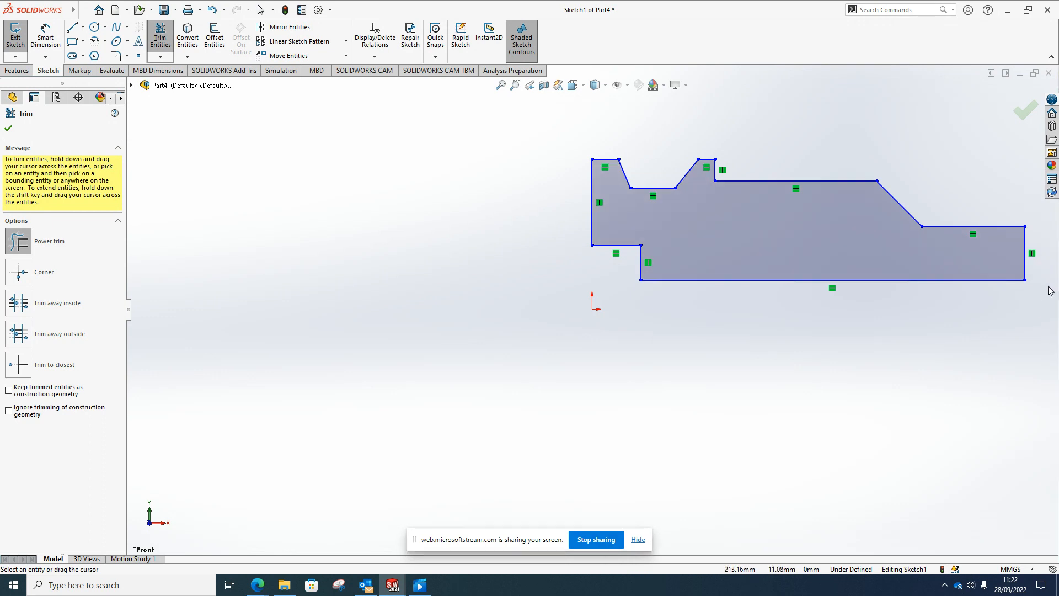
{"action": "left_click", "coordinate": [13, 130]}
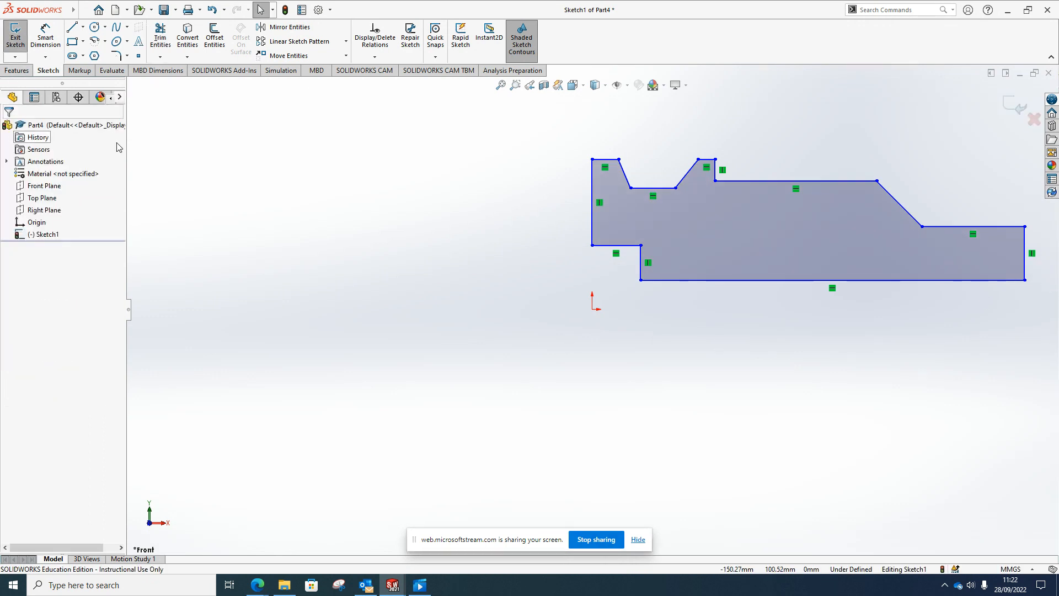
- Add a coincident relation between the profile's left vertical line and the origin
{"action": "left_click_drag", "start_coordinate": [653, 223], "coordinate": [648, 236]}
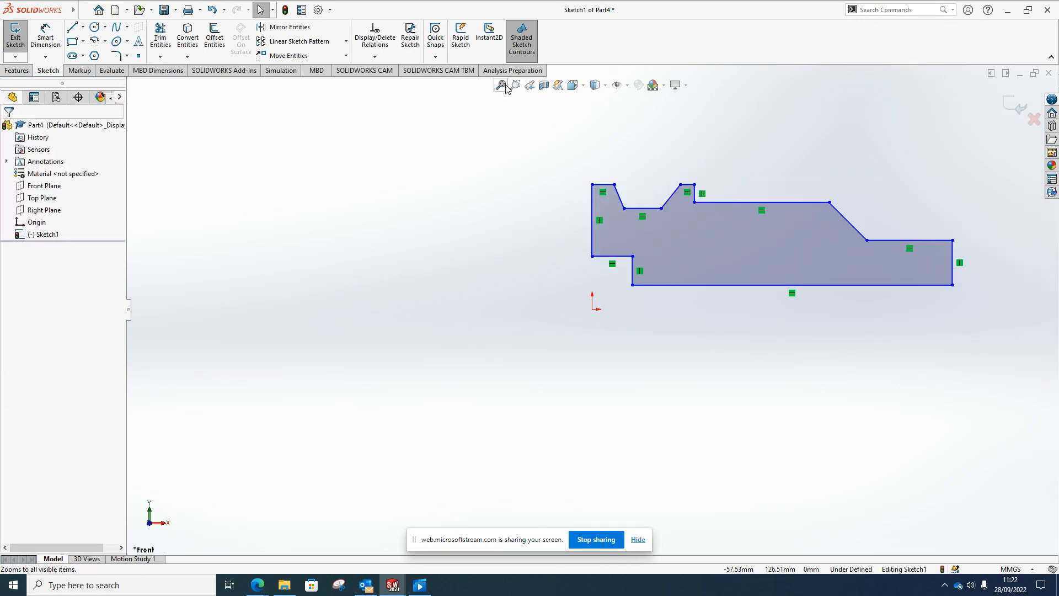
{"action": "key", "text": "f"}
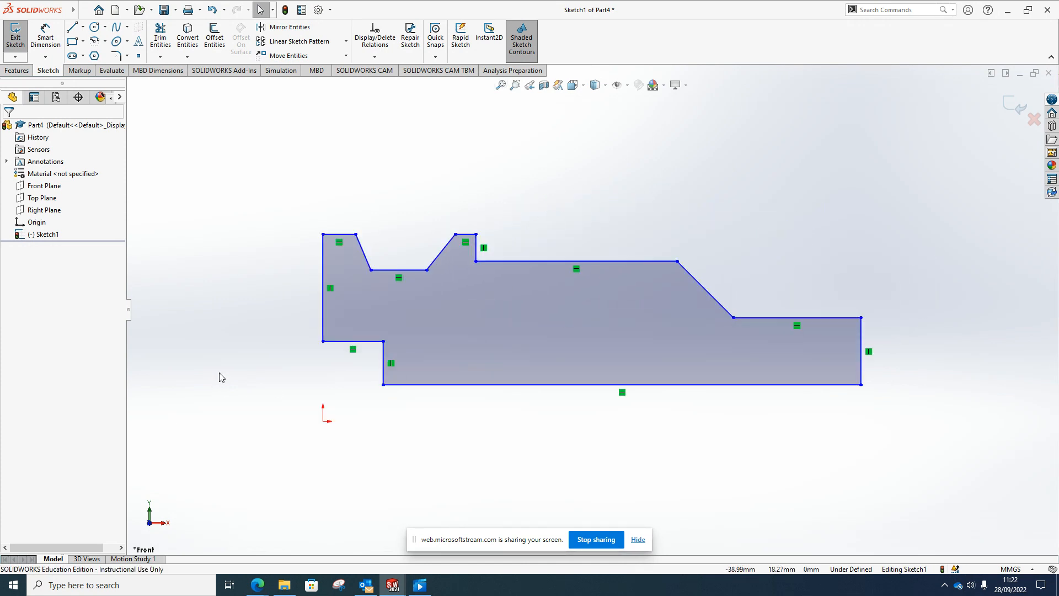
{"action": "left_click", "coordinate": [323, 277]}
{"action": "left_click", "coordinate": [323, 420], "text": "ctrl"}
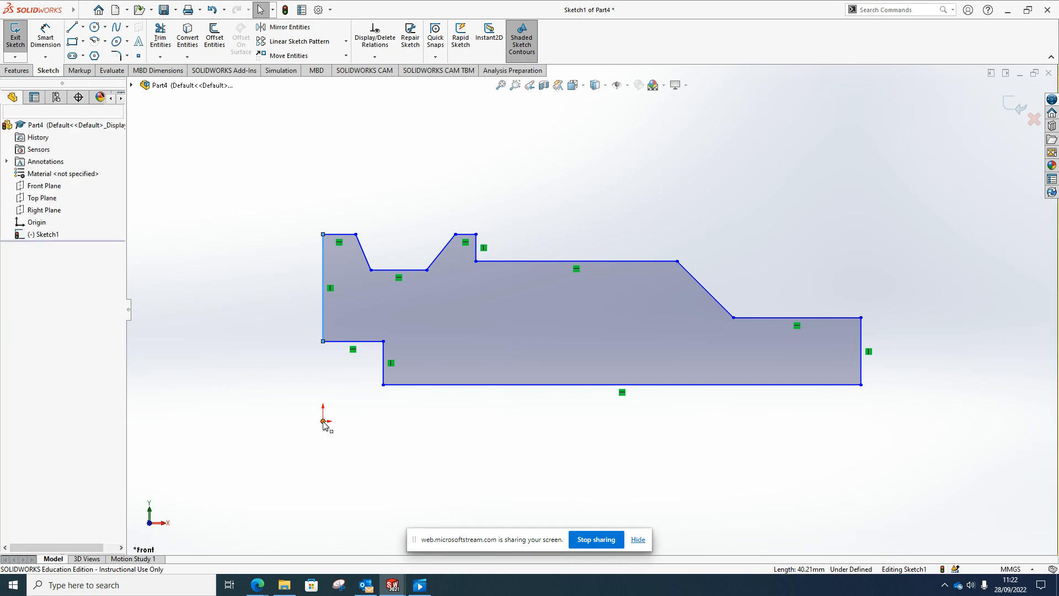
{"action": "left_click", "coordinate": [12, 321]}
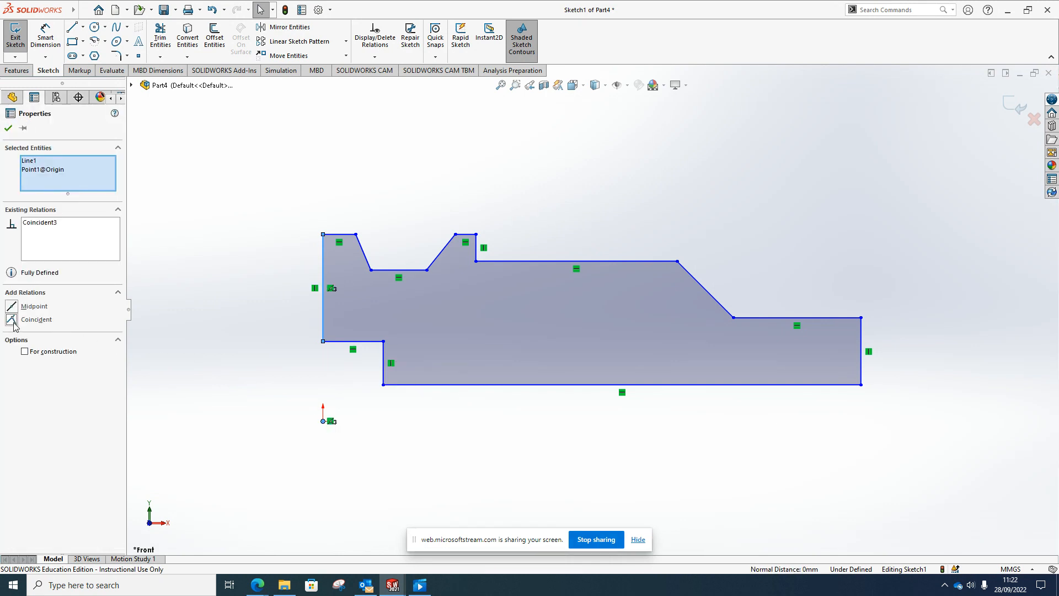
{"action": "left_click", "coordinate": [8, 129]}
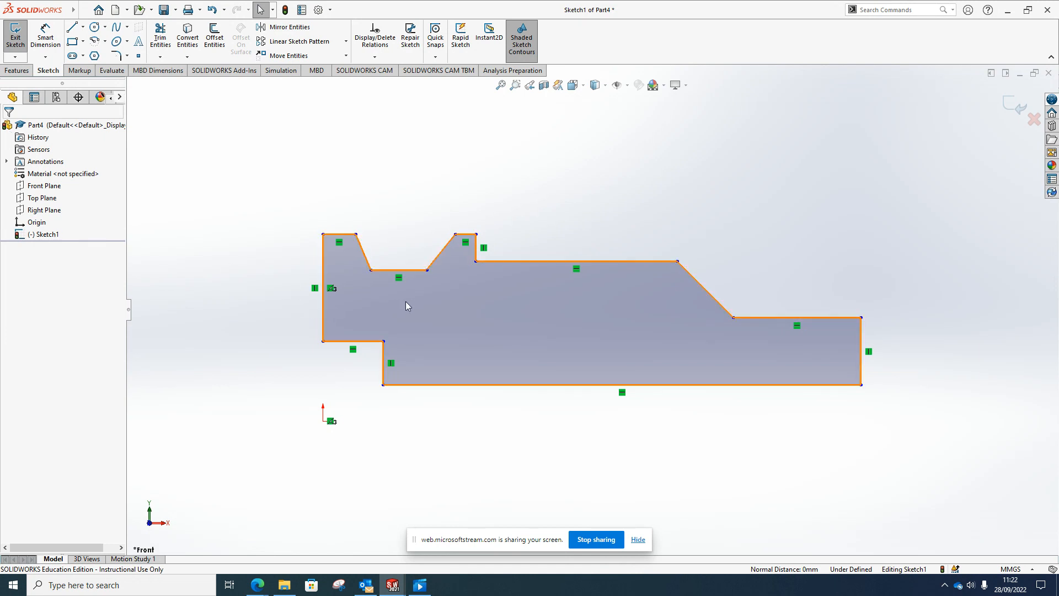
- Make the two horizontal lands on either side of the groove collinear and equal in length
{"action": "left_click", "coordinate": [346, 236]}
{"action": "left_click", "coordinate": [466, 234], "text": "ctrl"}
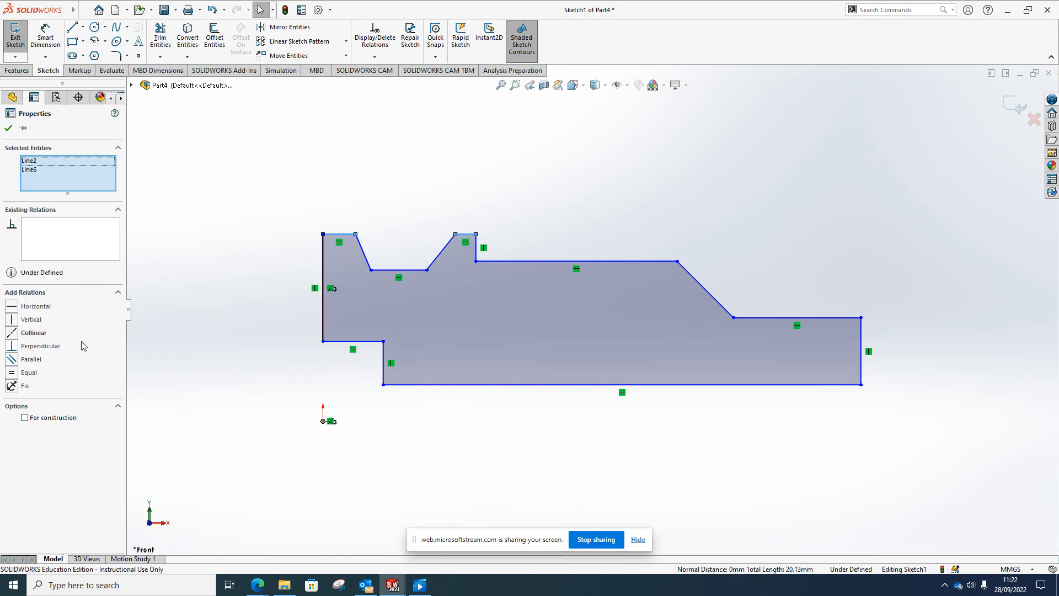
{"action": "left_click", "coordinate": [12, 332]}
{"action": "left_click", "coordinate": [12, 372]}
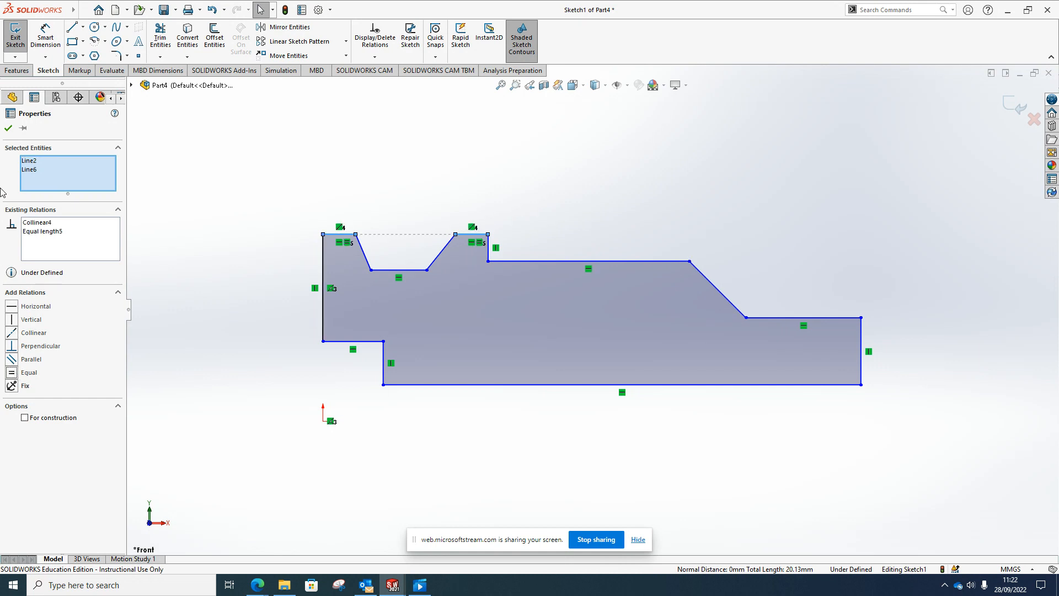
{"action": "left_click", "coordinate": [10, 126]}
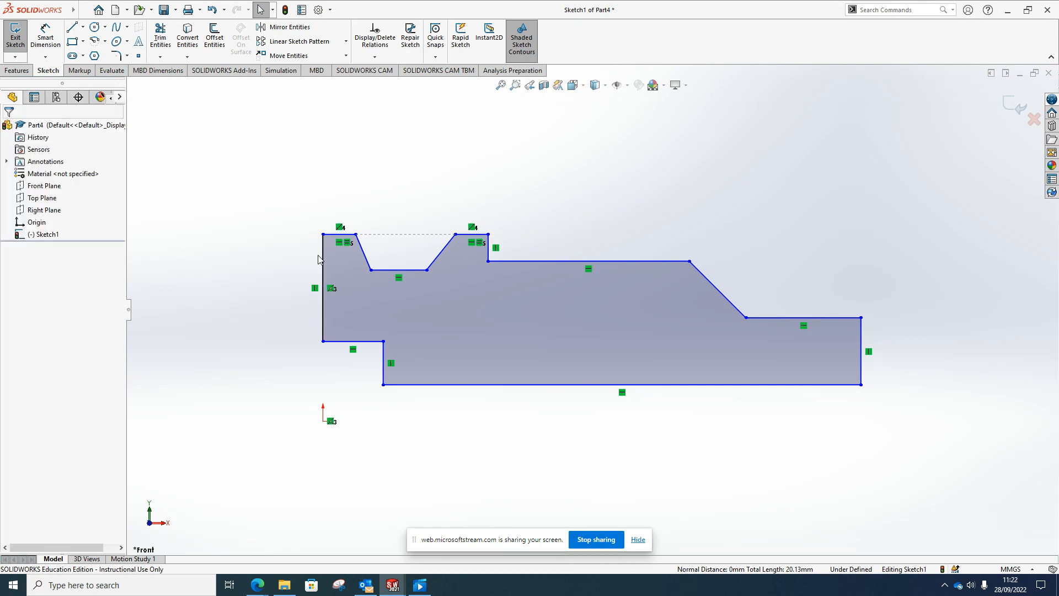
- Make the two sloped sides of the groove equal in length
{"action": "left_click", "coordinate": [364, 258]}
{"action": "left_click", "coordinate": [439, 255], "text": "ctrl"}
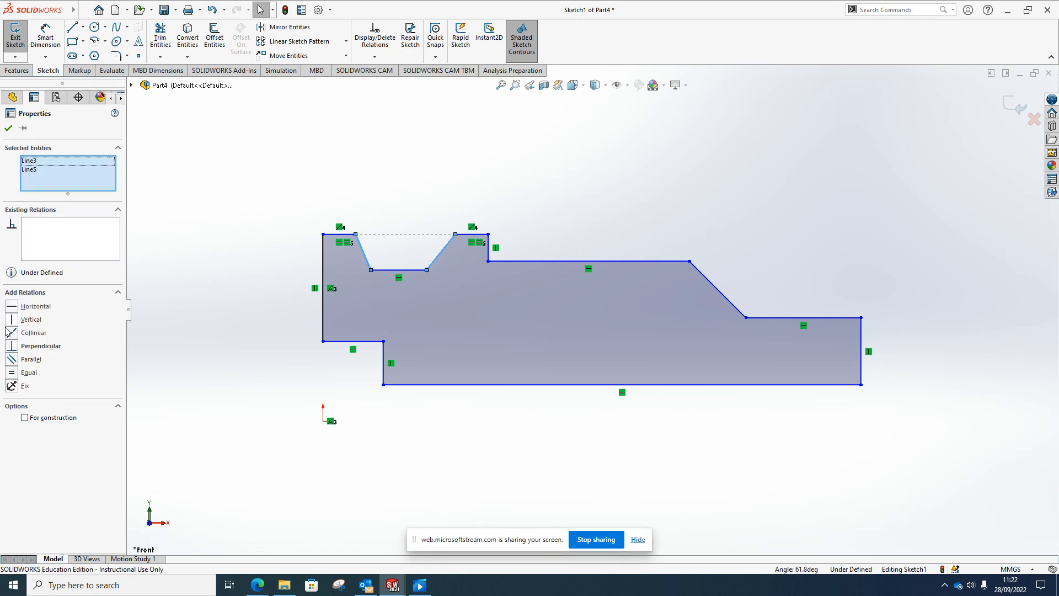
{"action": "left_click", "coordinate": [20, 371]}
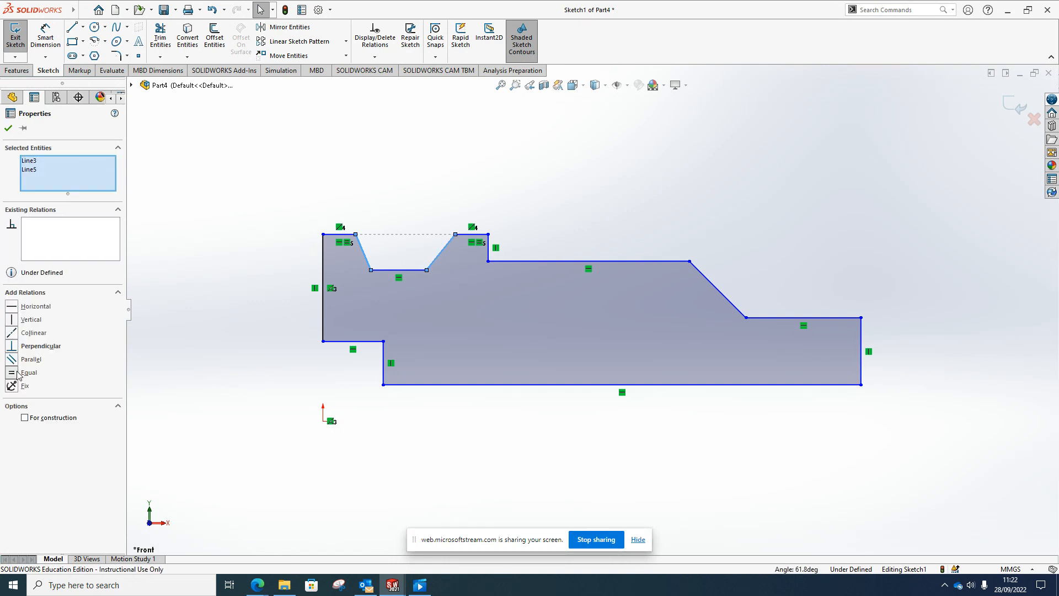
{"action": "left_click", "coordinate": [8, 128]}
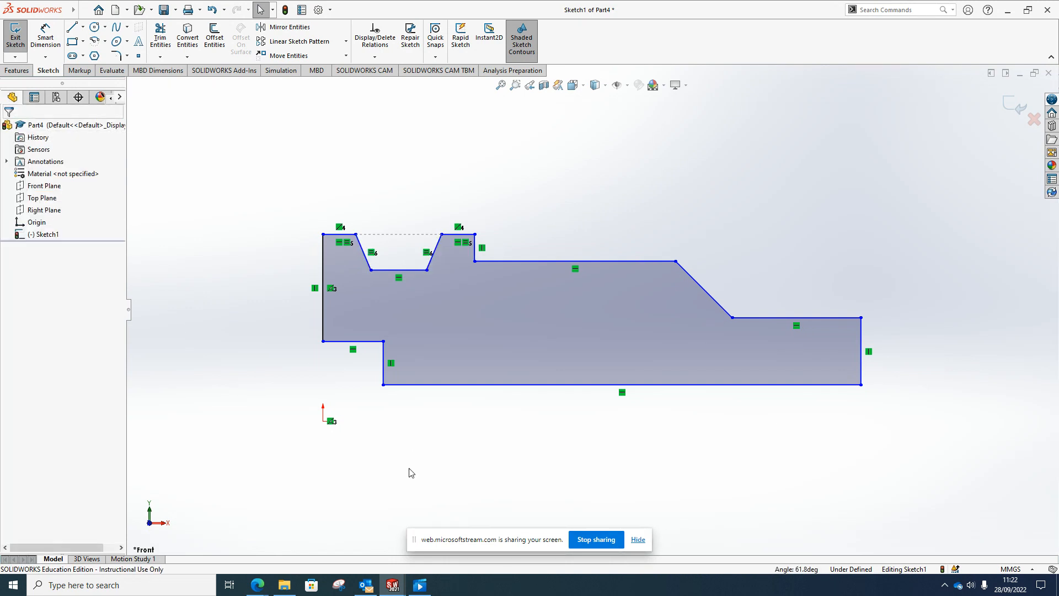
- Draw a horizontal centerline about 237 mm long from the origin beneath the profile
{"action": "left_click", "coordinate": [83, 27]}
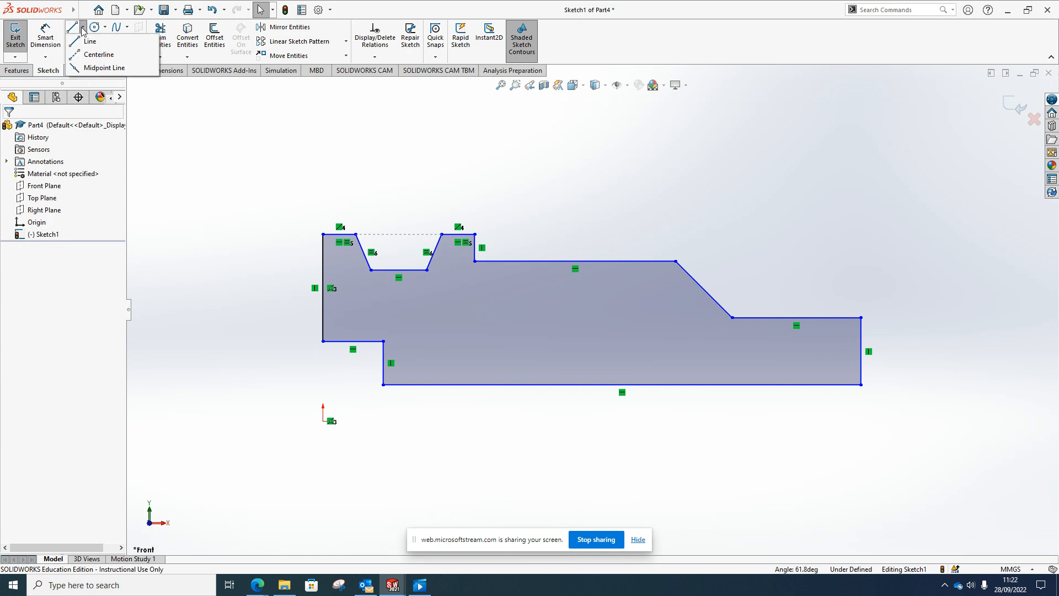
{"action": "left_click", "coordinate": [92, 55]}
{"action": "left_click", "coordinate": [323, 421]}
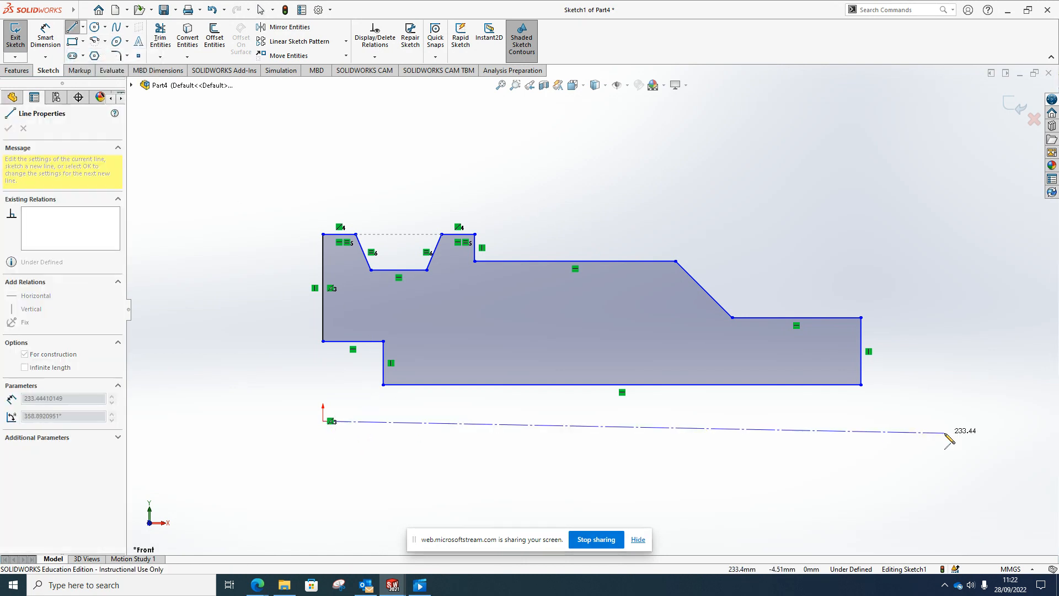
{"action": "left_click", "coordinate": [953, 422]}
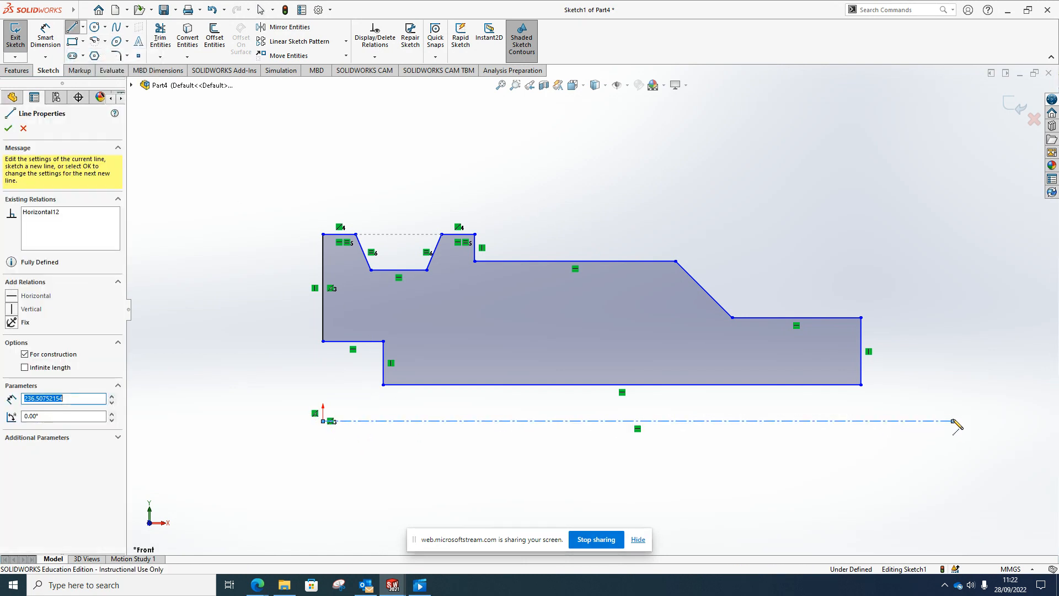
- Dimension the horizontal line of the counterbore step to a length of 40 mm
{"action": "key", "text": "Escape"}
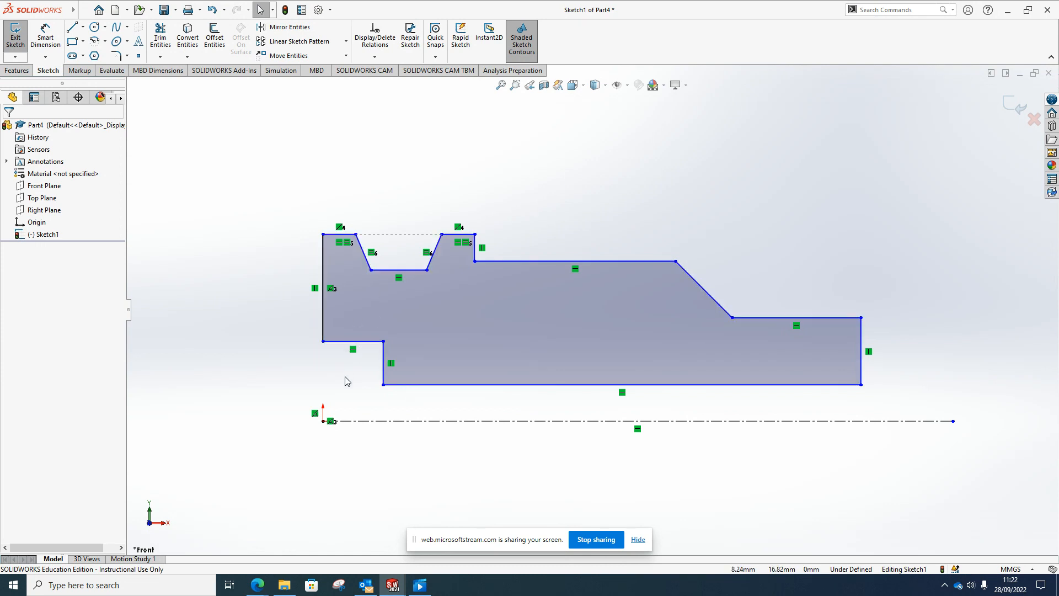
{"action": "left_click", "coordinate": [53, 42]}
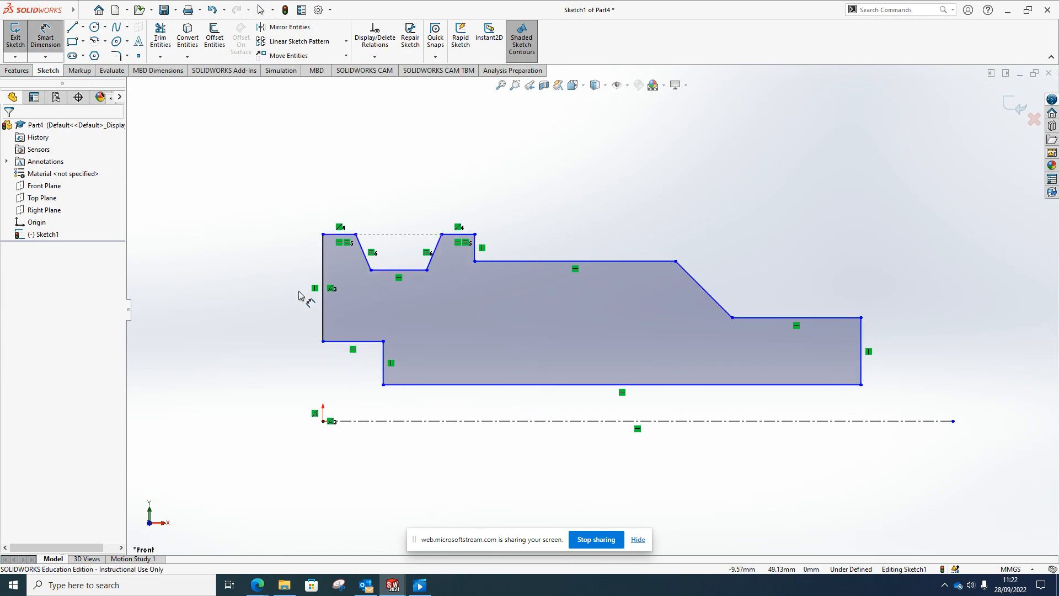
{"action": "left_click", "coordinate": [357, 347]}
{"action": "left_click", "coordinate": [364, 370]}
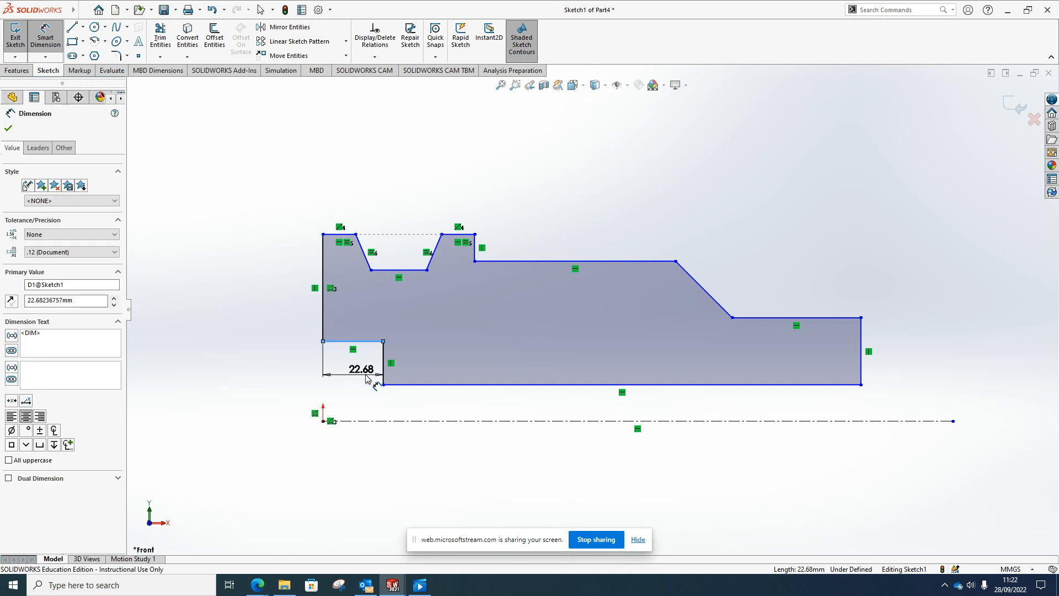
{"action": "type", "text": "40"}
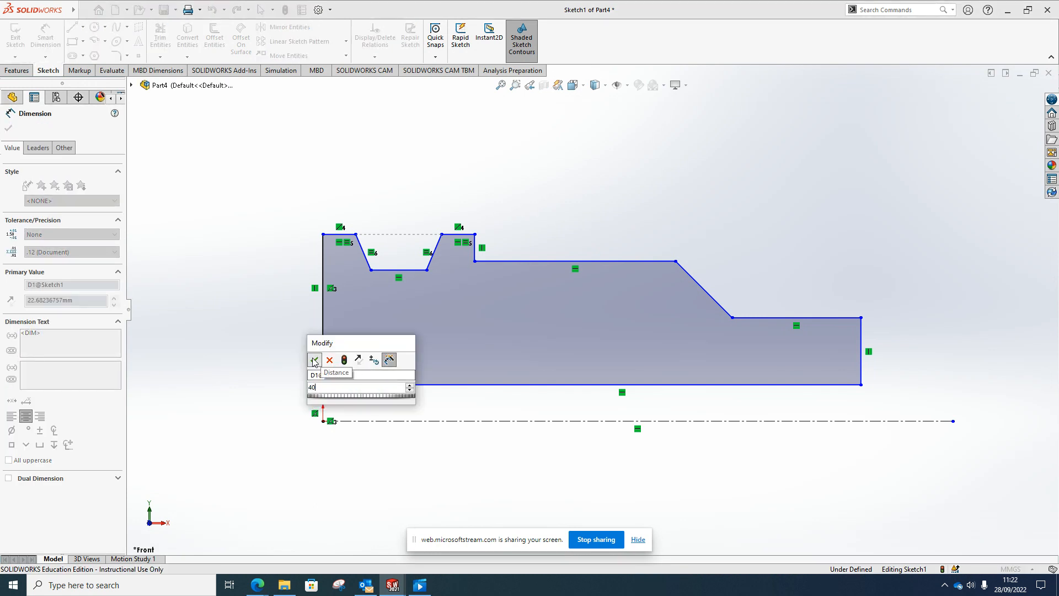
{"action": "left_click", "coordinate": [314, 360]}
- Dimension the overall horizontal length of the profile, from its left edge to its lower-right corner, to 130 mm
{"action": "left_click", "coordinate": [323, 342]}
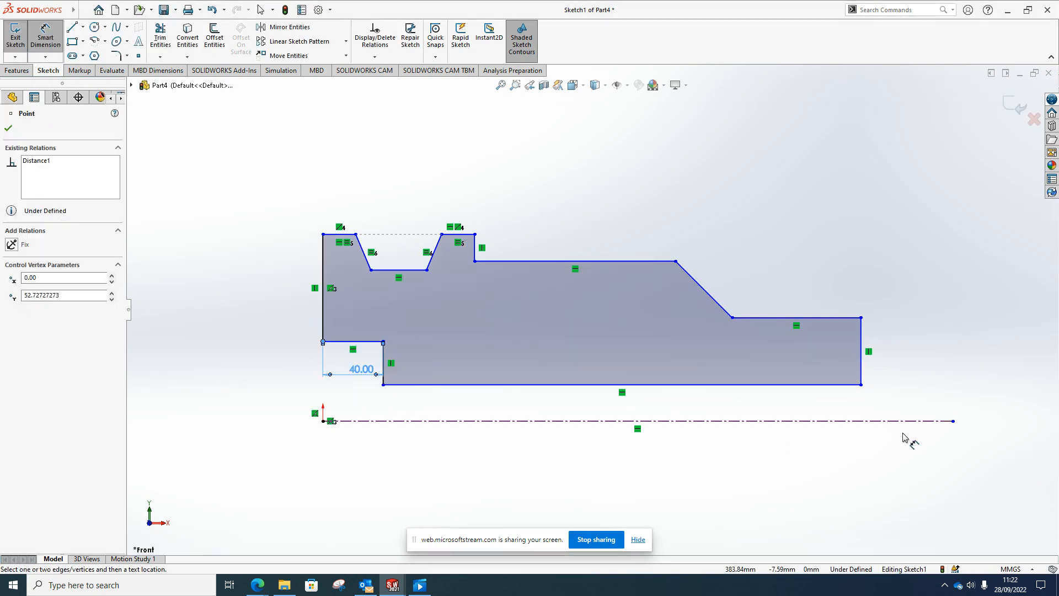
{"action": "left_click", "coordinate": [861, 385]}
{"action": "left_click", "coordinate": [858, 407]}
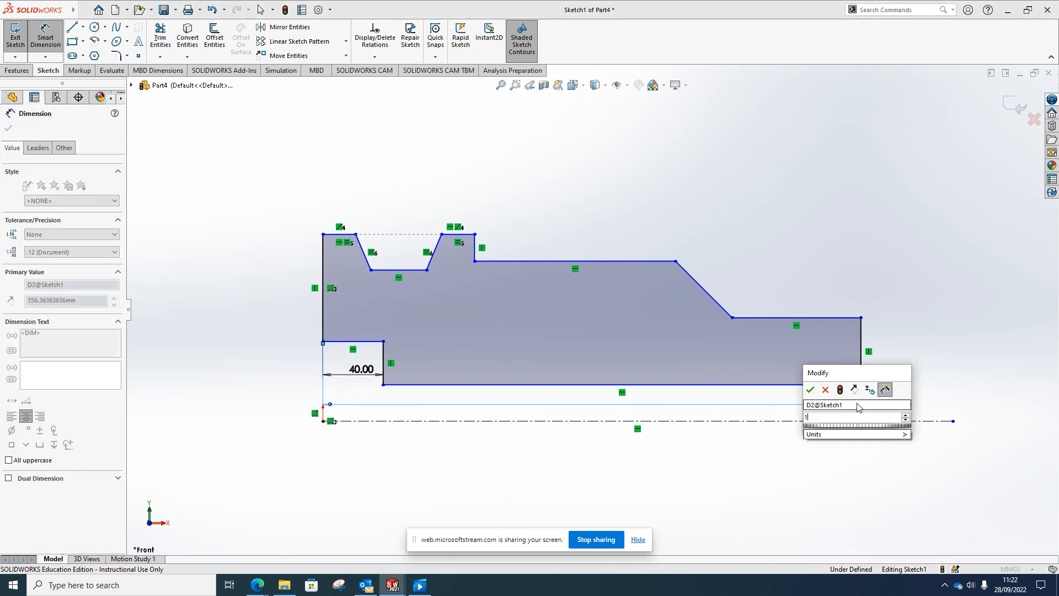
{"action": "type", "text": "130"}
{"action": "left_click", "coordinate": [808, 389]}
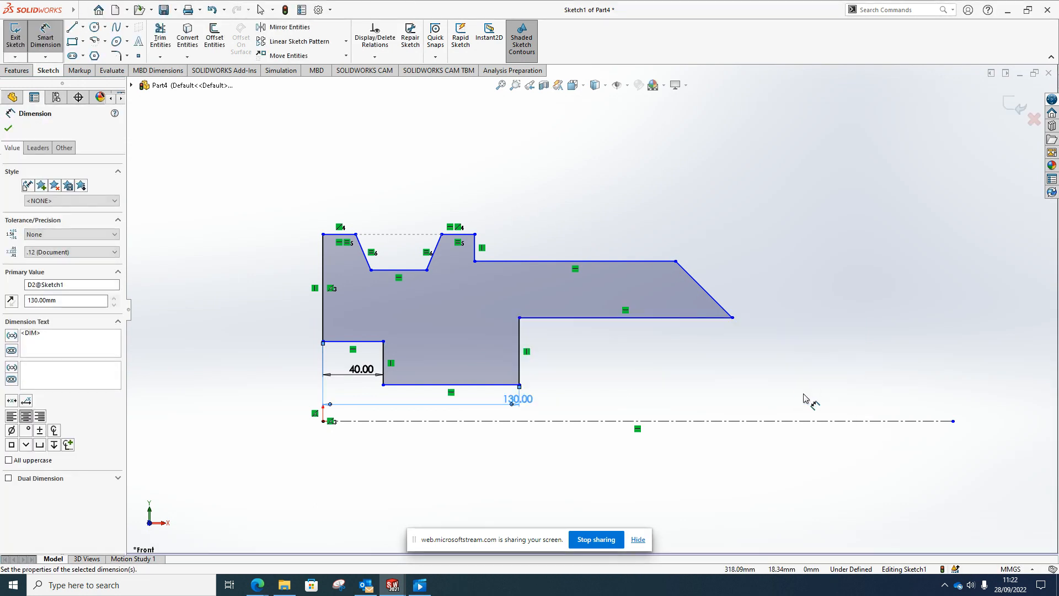
{"action": "left_click", "coordinate": [8, 128]}
- Reposition the endpoints of the hub's sloped line so the stepped shoulder fits within the shortened profile
{"action": "left_click_drag", "start_coordinate": [675, 261], "coordinate": [504, 272]}
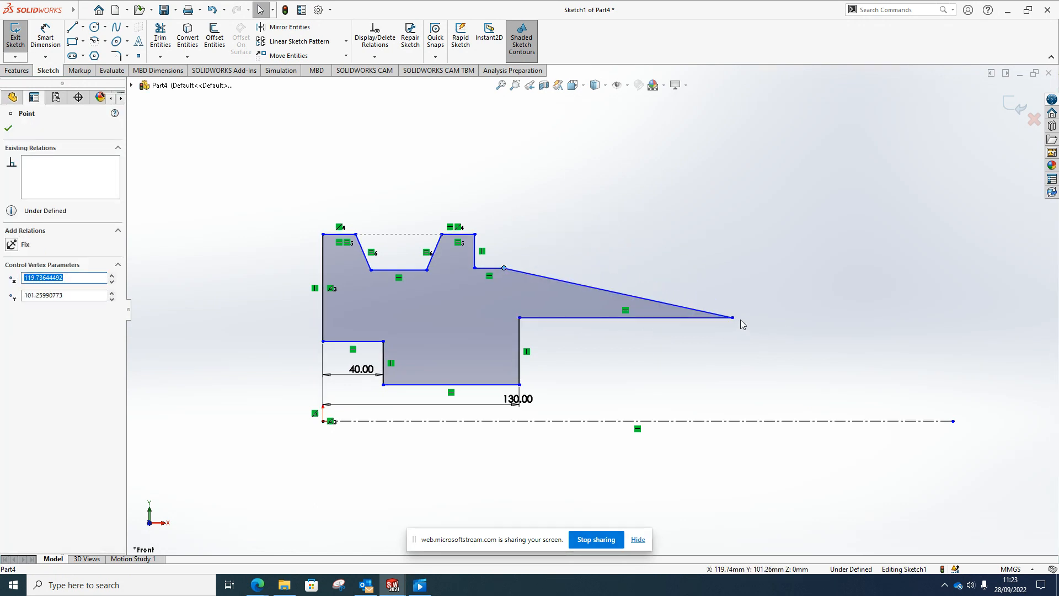
{"action": "left_click_drag", "start_coordinate": [734, 317], "coordinate": [504, 304]}
{"action": "left_click_drag", "start_coordinate": [503, 268], "coordinate": [484, 288]}
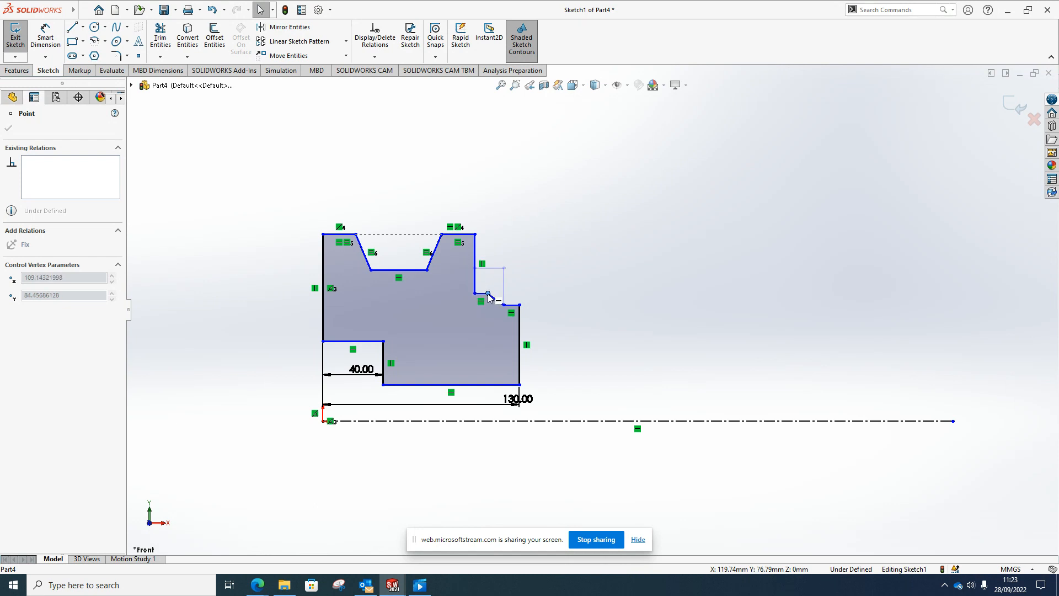
{"action": "left_click_drag", "start_coordinate": [488, 293], "coordinate": [488, 296]}
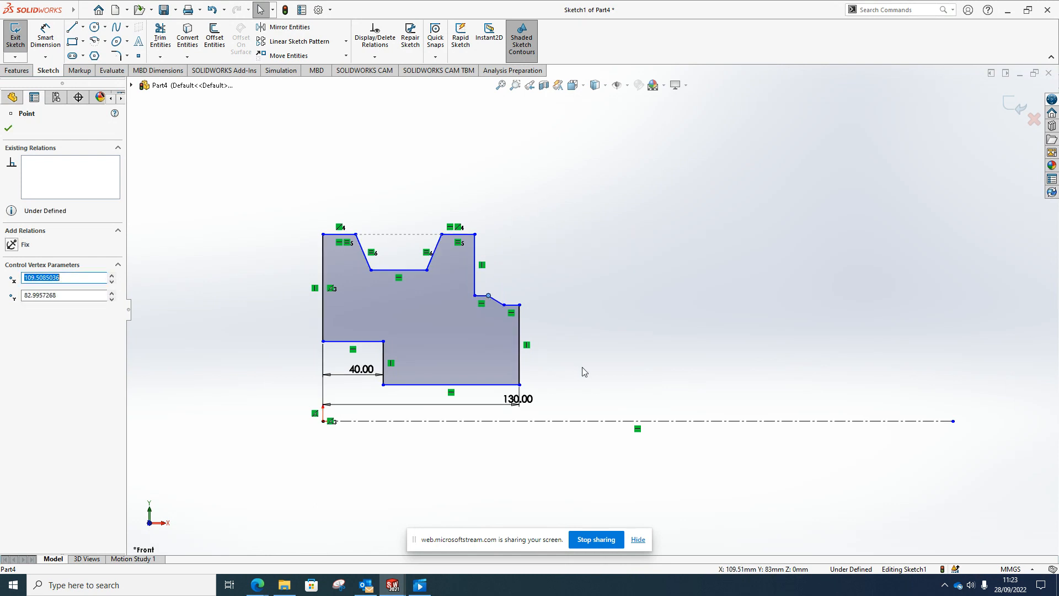
{"action": "left_click", "coordinate": [8, 130]}
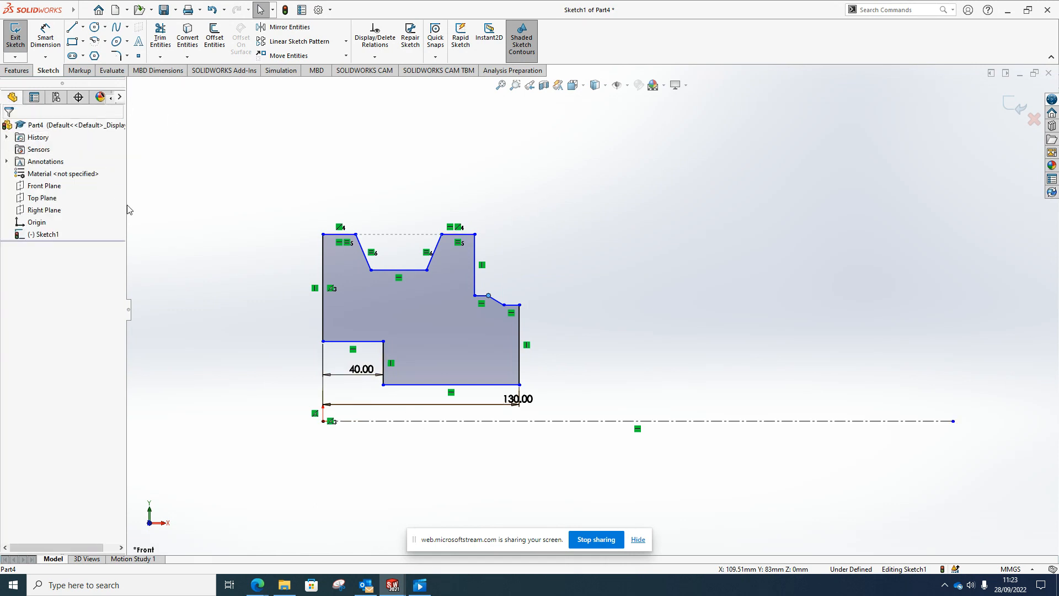
- Check the diameters in the PDF drawing, and dimension the profile's lowest horizontal line about the centerline as a 20 mm bore diameter
{"action": "key", "text": "alt+Tab"}
{"action": "scroll", "coordinate": [338, 408], "scroll_direction": "down", "scroll_amount": 1}
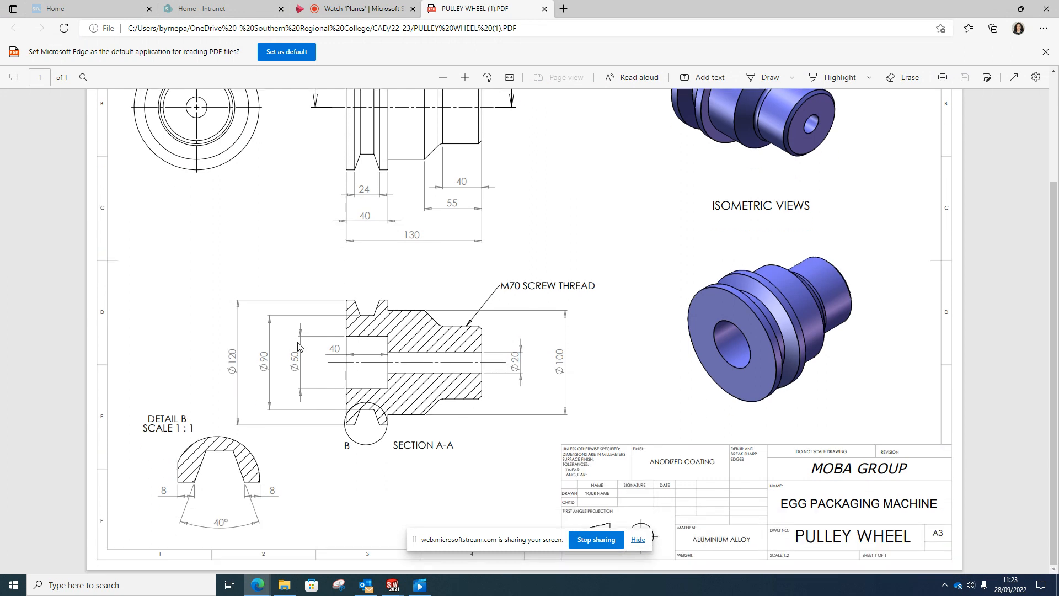
{"action": "scroll", "coordinate": [336, 335], "scroll_direction": "up", "scroll_amount": 1}
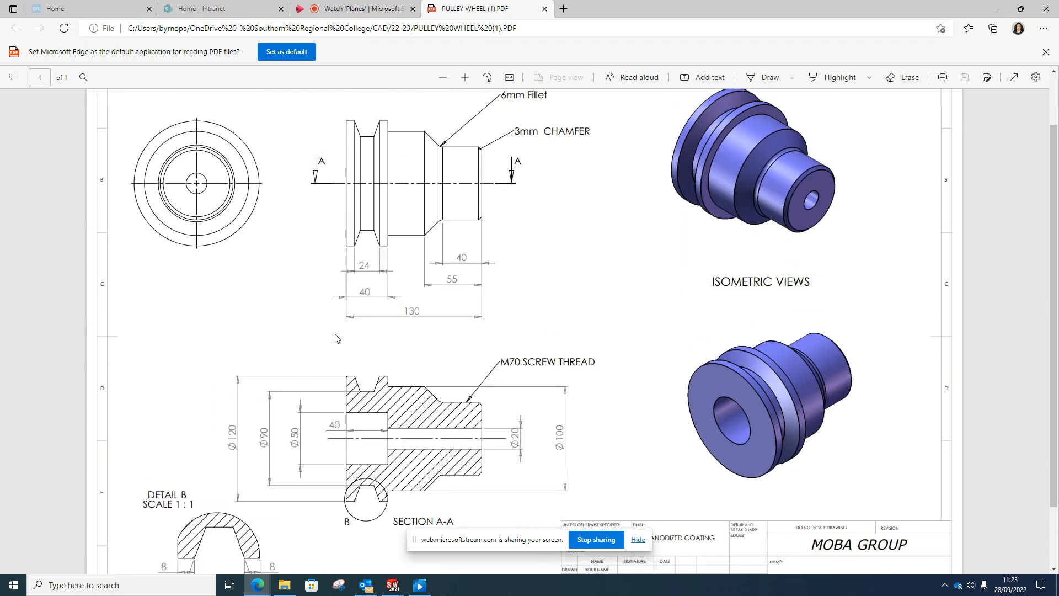
{"action": "scroll", "coordinate": [337, 338], "scroll_direction": "down", "scroll_amount": 1}
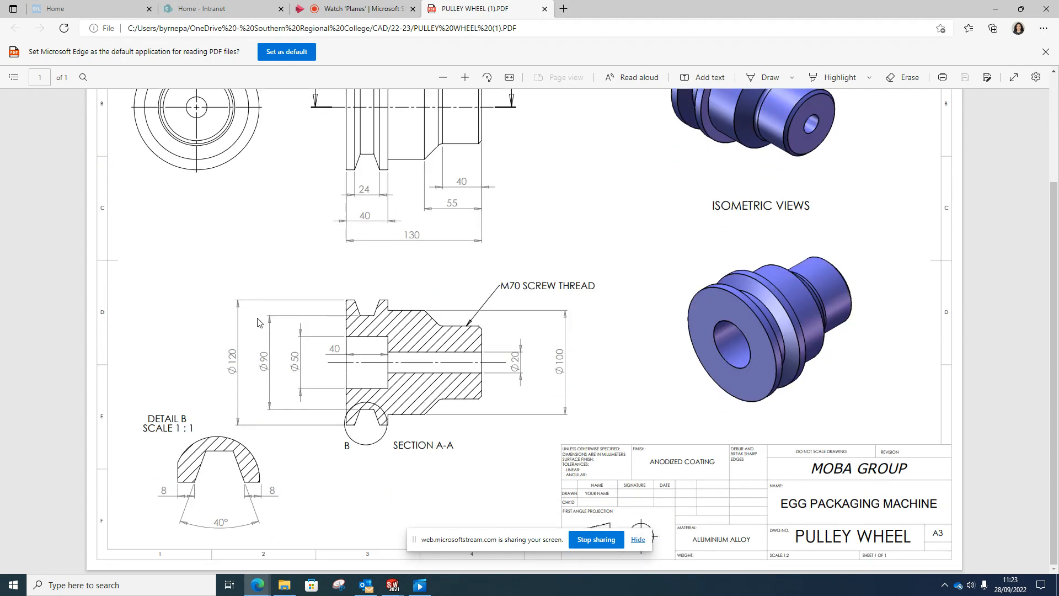
{"action": "key", "text": "alt+Tab"}
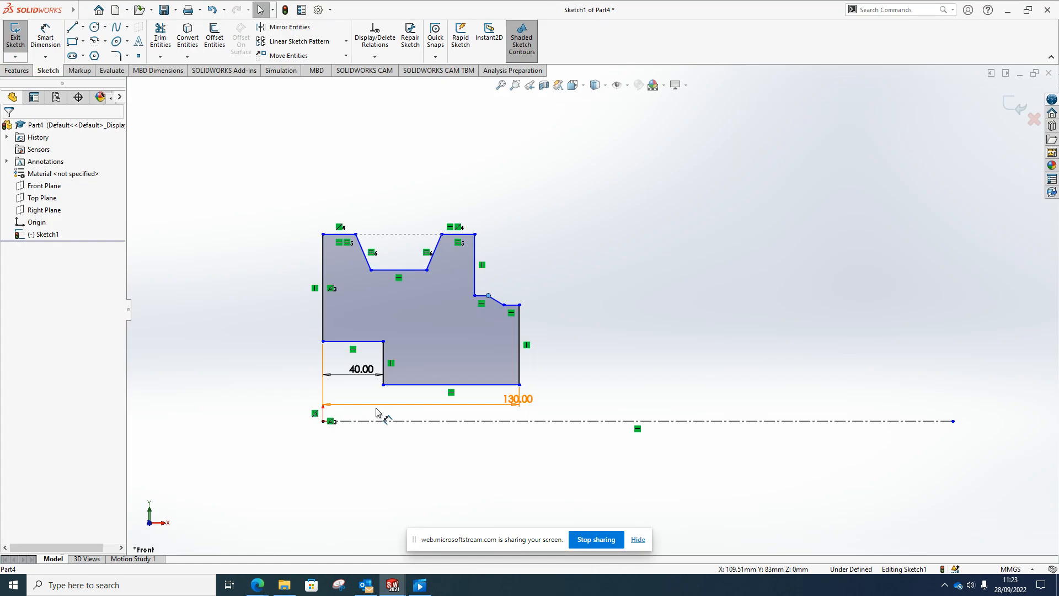
{"action": "left_click", "coordinate": [455, 422]}
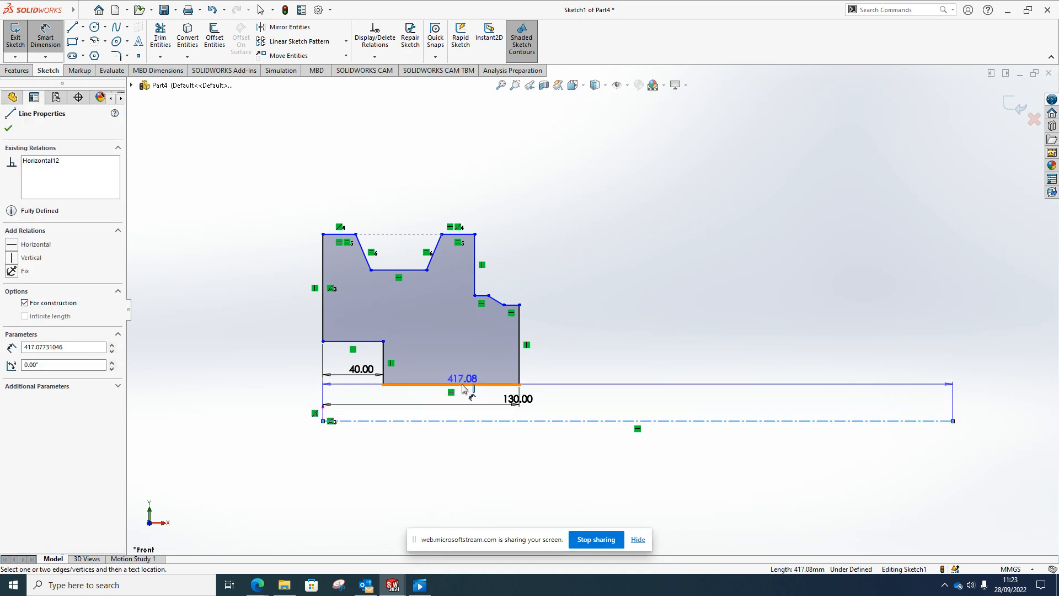
{"action": "left_click", "coordinate": [463, 385]}
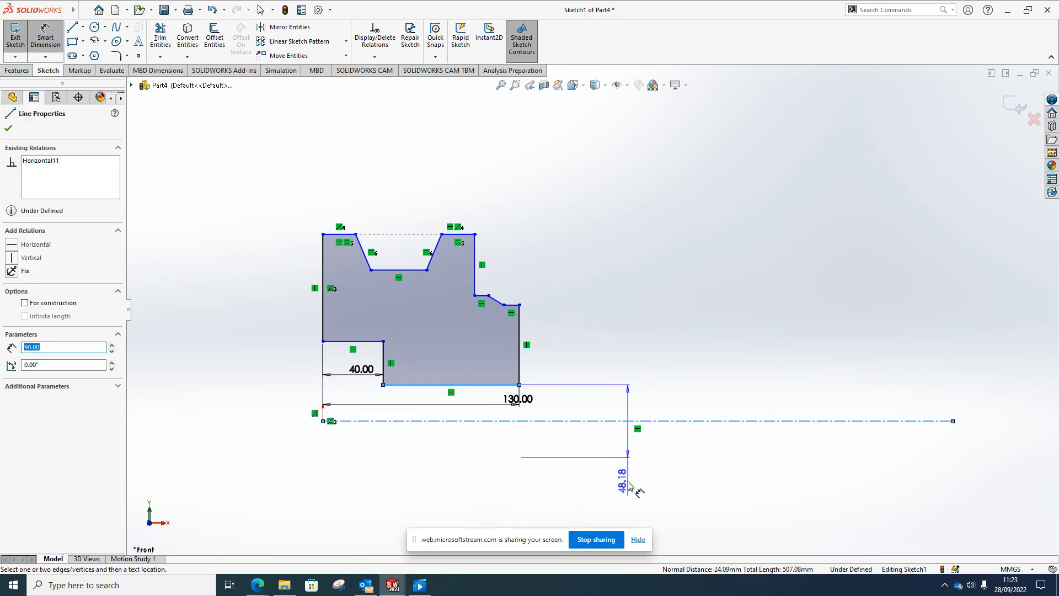
{"action": "left_click", "coordinate": [630, 487]}
{"action": "type", "text": "20"}
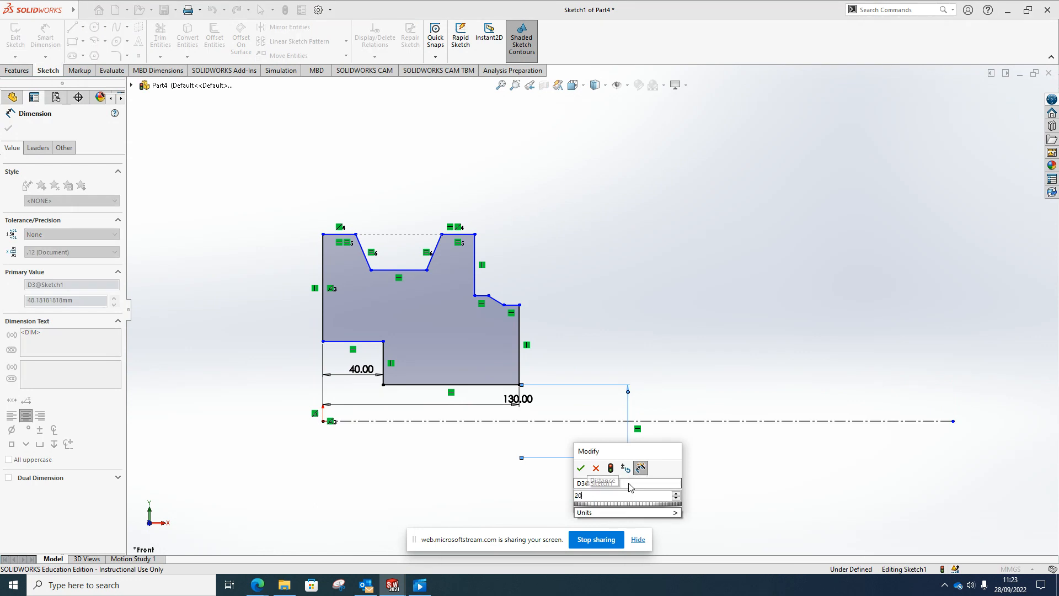
{"action": "left_click", "coordinate": [581, 468]}
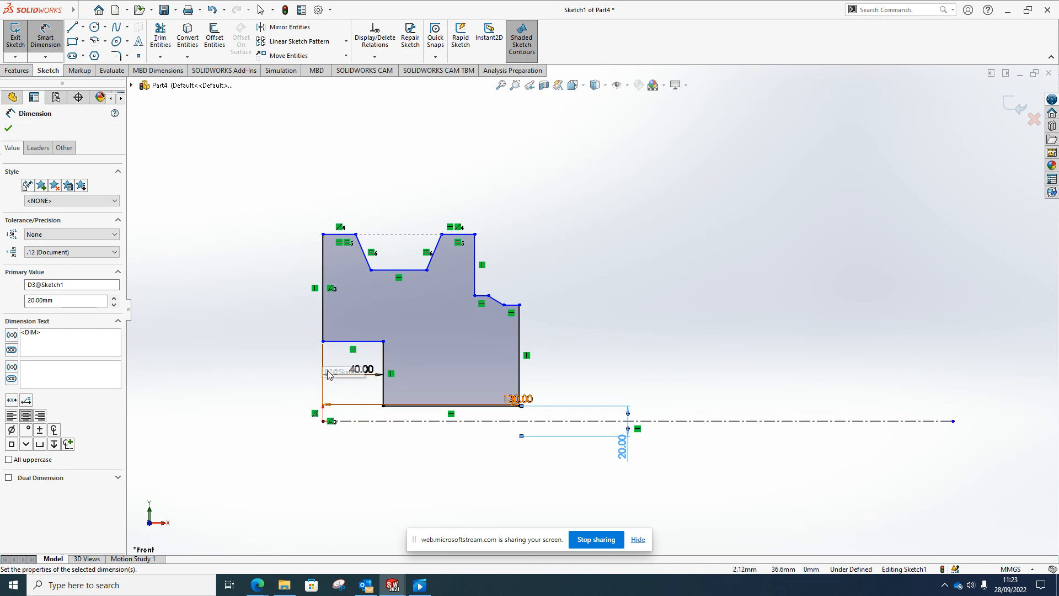
- Dimension the counterbore's corner on the left edge about the centerline to a 50 mm diameter
{"action": "left_click", "coordinate": [323, 341]}
{"action": "left_click", "coordinate": [247, 381]}
{"action": "type", "text": "50"}
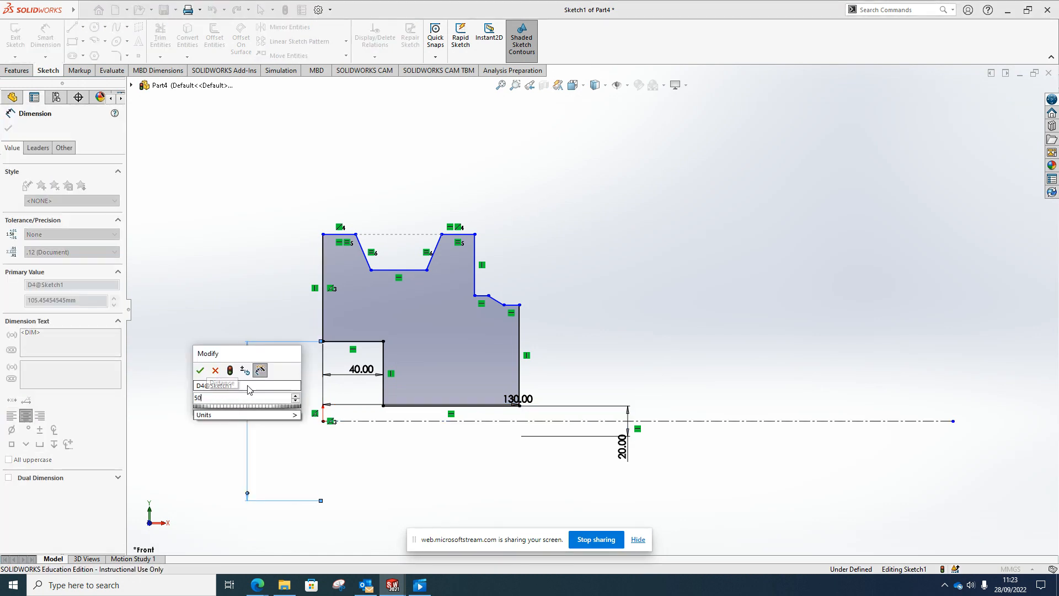
{"action": "left_click", "coordinate": [200, 371]}
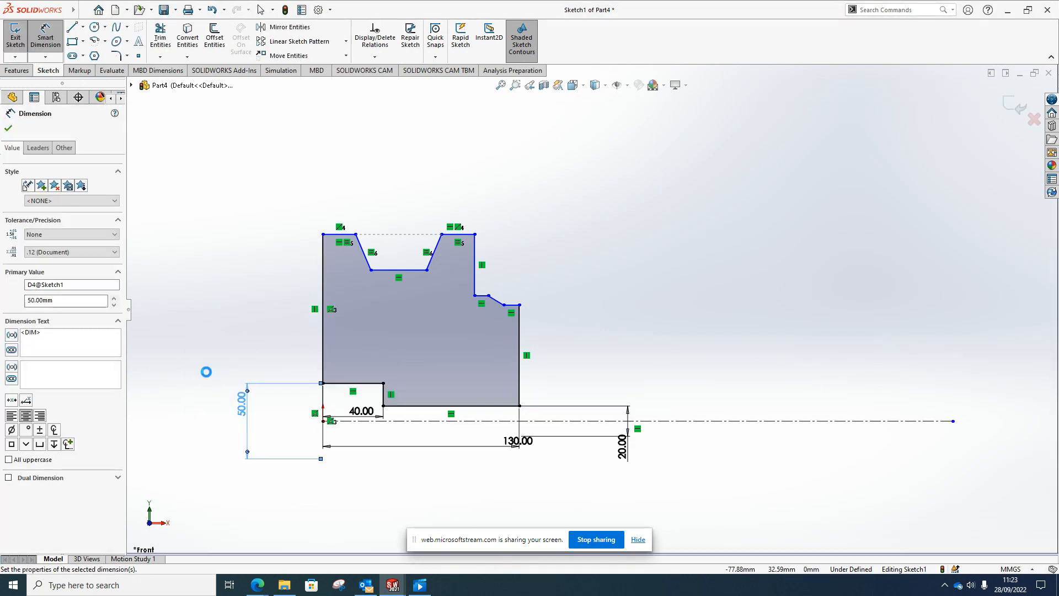
- Dimension the upper corner of the profile's right end about the centerline to a 70 mm diameter
{"action": "left_click", "coordinate": [519, 305]}
{"action": "left_click", "coordinate": [696, 421]}
{"action": "left_click", "coordinate": [706, 443]}
{"action": "type", "text": "70"}
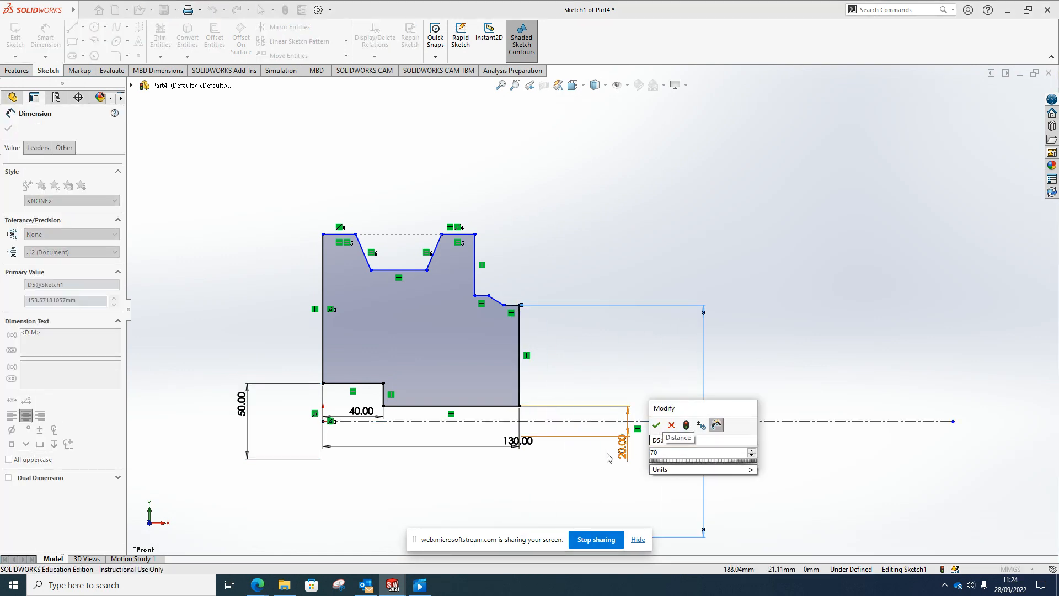
{"action": "left_click", "coordinate": [658, 426]}
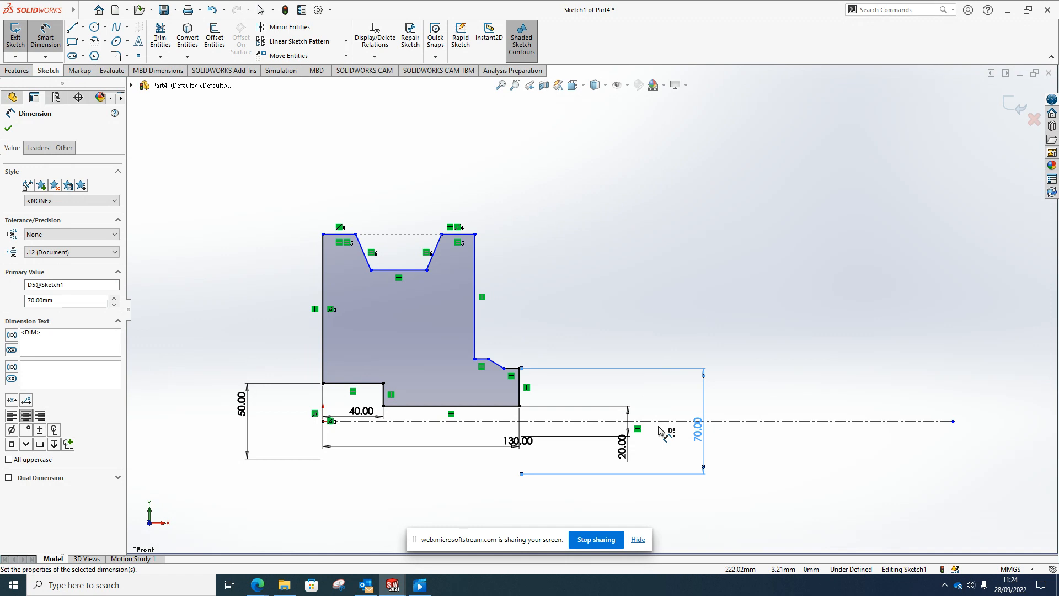
- Dimension the shoulder between the groove flange and the slope about the centerline to a 100 mm diameter
{"action": "left_click", "coordinate": [475, 359]}
{"action": "left_click", "coordinate": [789, 421]}
{"action": "left_click", "coordinate": [812, 363]}
{"action": "type", "text": "1"}
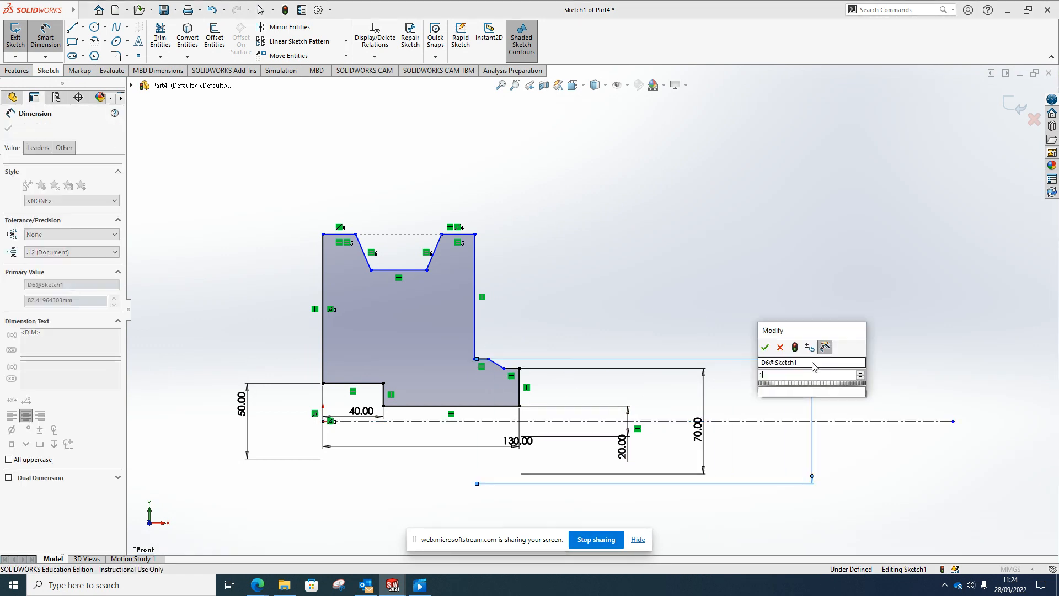
{"action": "type", "text": "00"}
{"action": "left_click", "coordinate": [765, 347]}
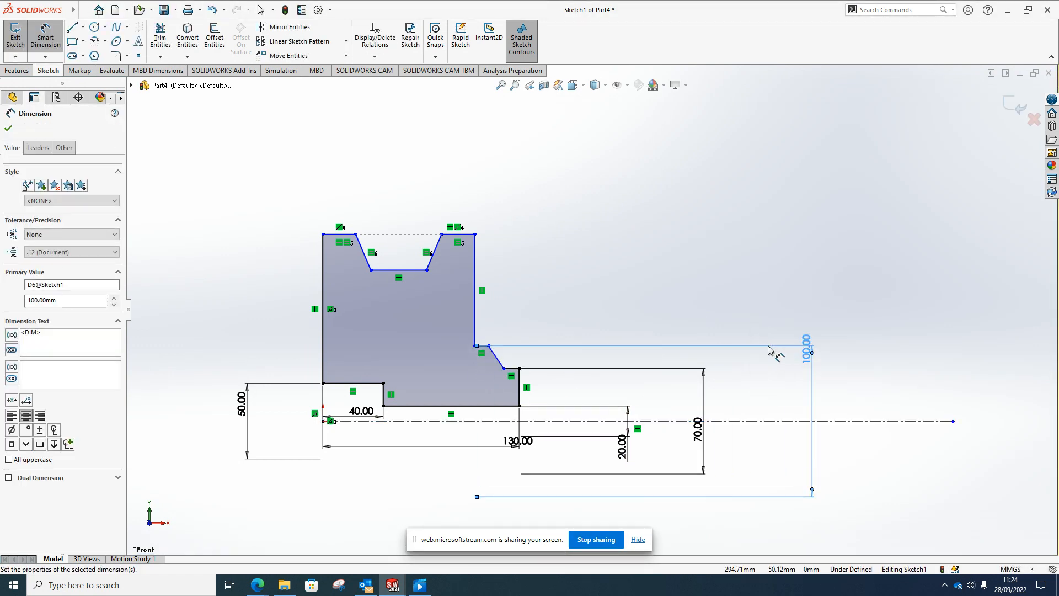
- Dimension the groove floor about the centerline to a 90 mm diameter
{"action": "left_click", "coordinate": [371, 270]}
{"action": "left_click", "coordinate": [200, 302]}
{"action": "type", "text": "90"}
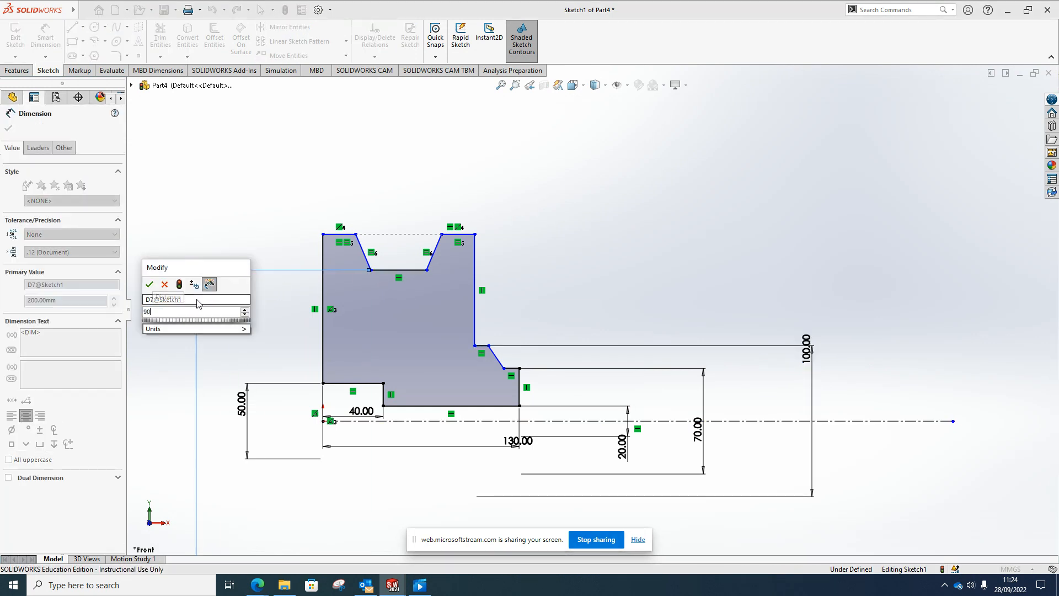
{"action": "left_click", "coordinate": [149, 284]}
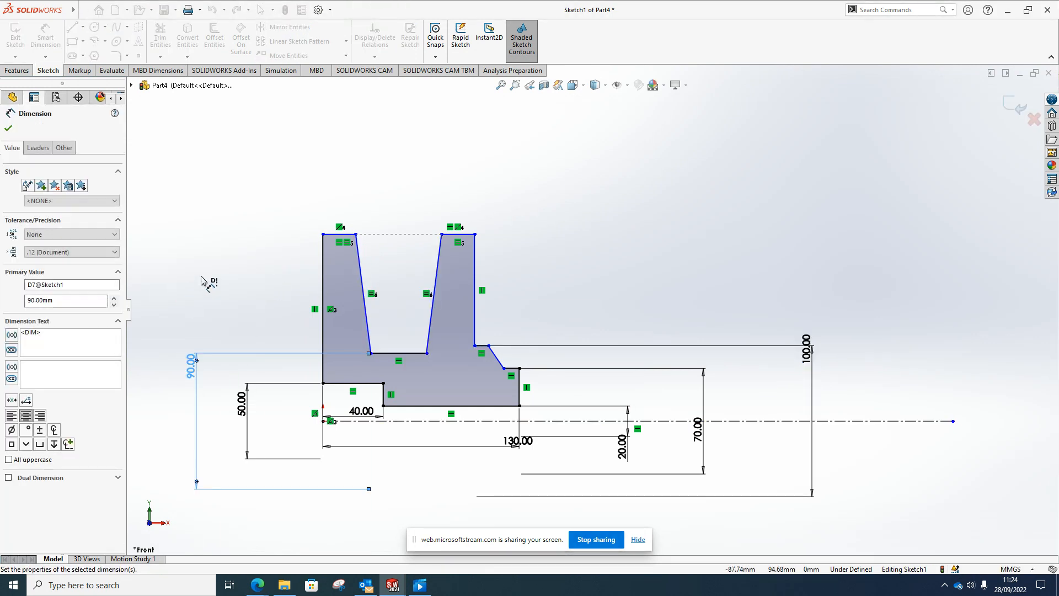
- Dimension the profile's top-left corner about the centerline to a 120 mm outer diameter
{"action": "left_click", "coordinate": [324, 236]}
{"action": "left_click", "coordinate": [158, 270]}
{"action": "type", "text": "120"}
{"action": "key", "text": "Return"}
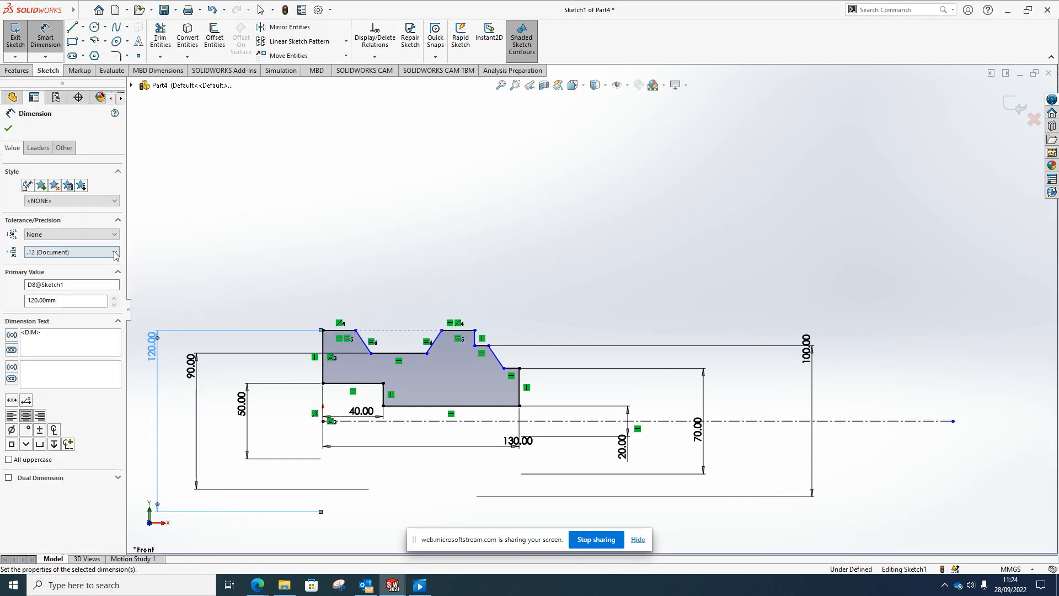
{"action": "key", "text": "Escape"}
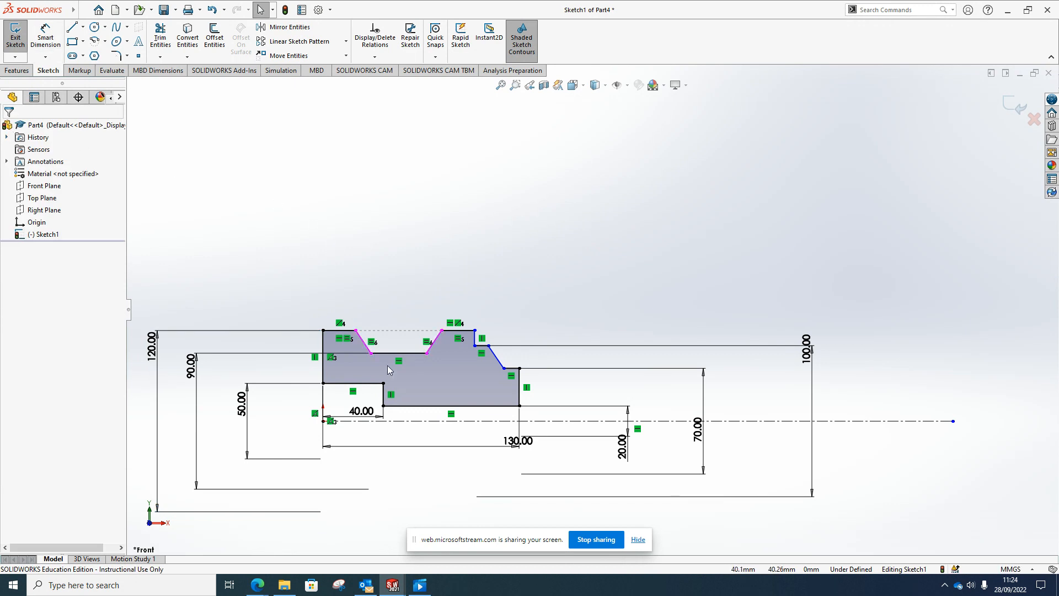
- Check the groove angle in the PDF drawing and dimension the angle between the two sloped groove sides as 40°
{"action": "scroll", "coordinate": [411, 386], "scroll_direction": "down", "scroll_amount": 2}
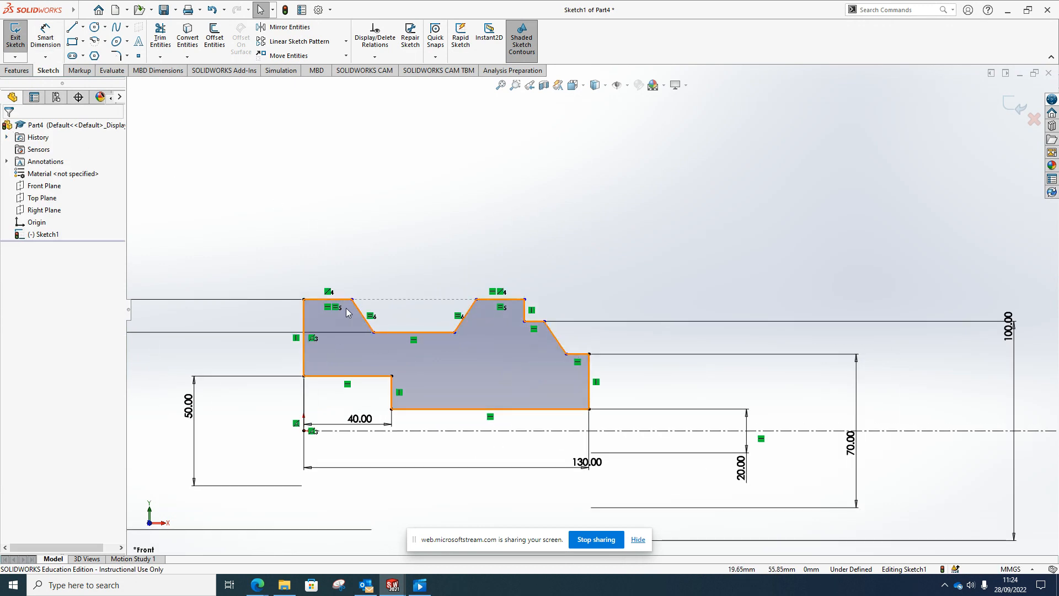
{"action": "key", "text": "alt+Tab"}
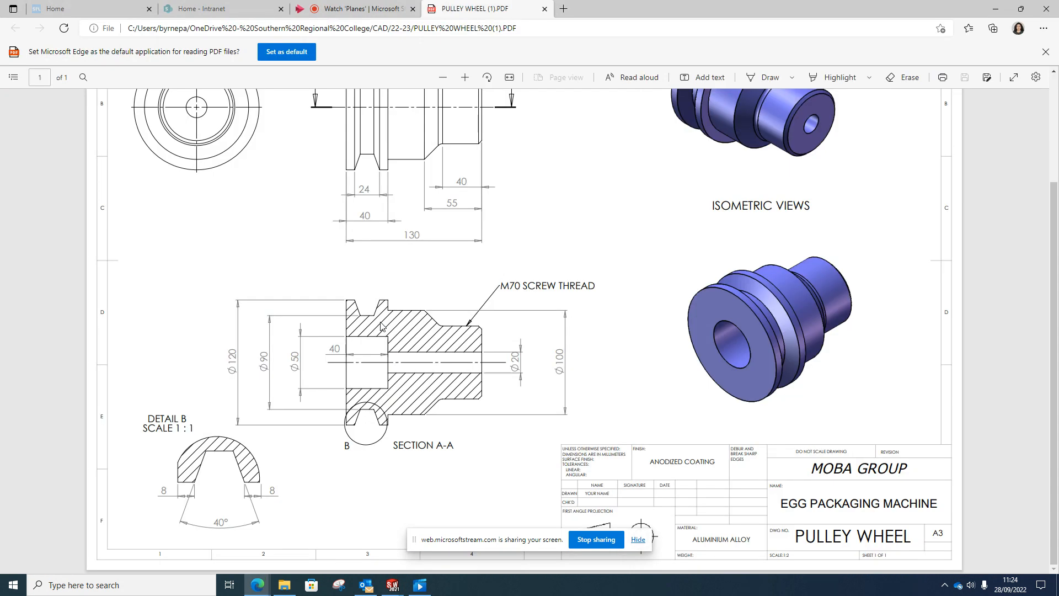
{"action": "key", "text": "alt+Tab"}
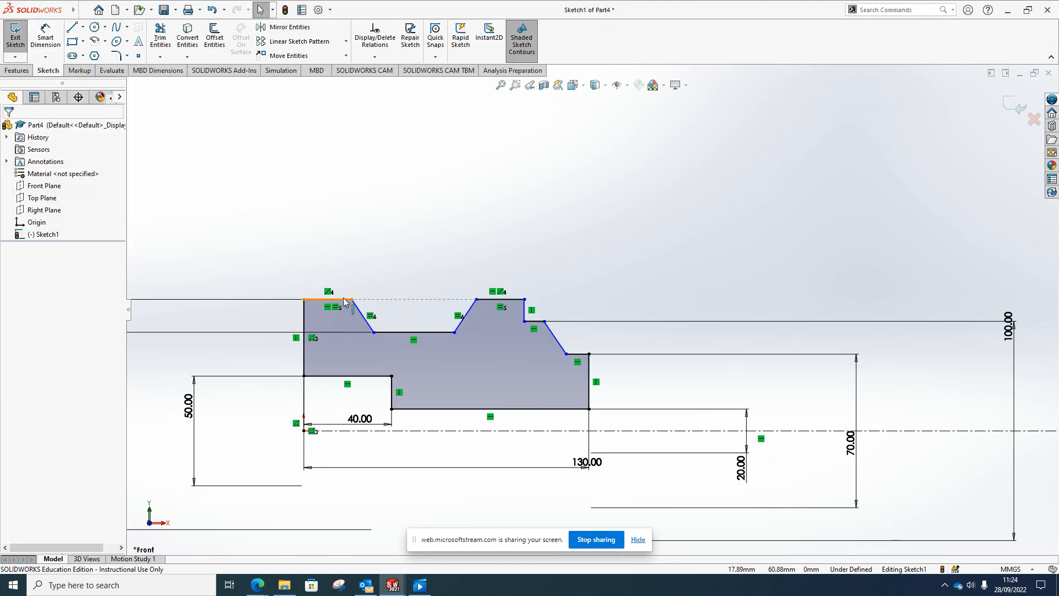
{"action": "left_click", "coordinate": [46, 33]}
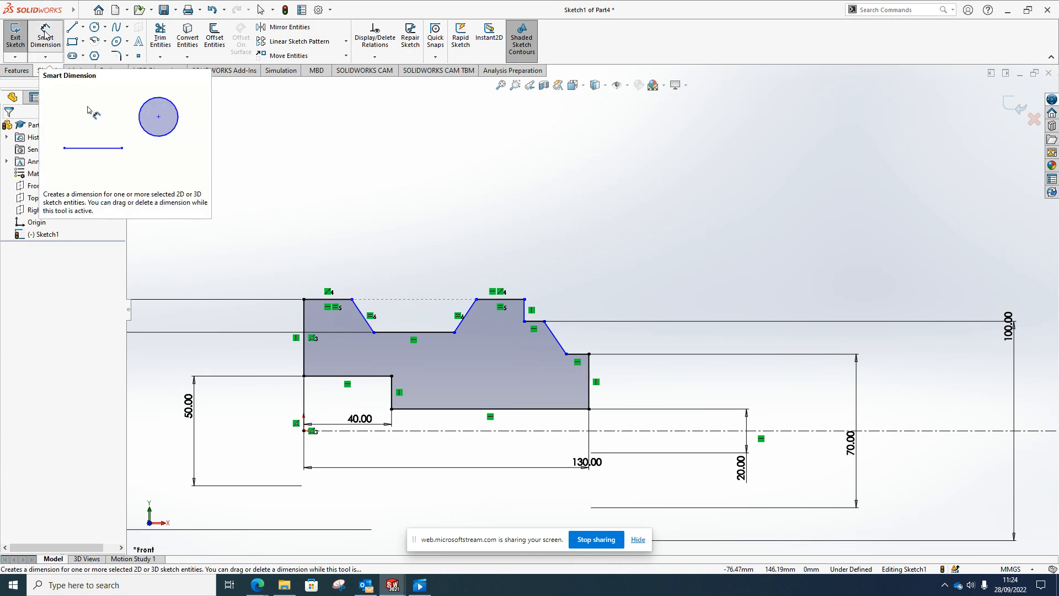
{"action": "left_click", "coordinate": [359, 312]}
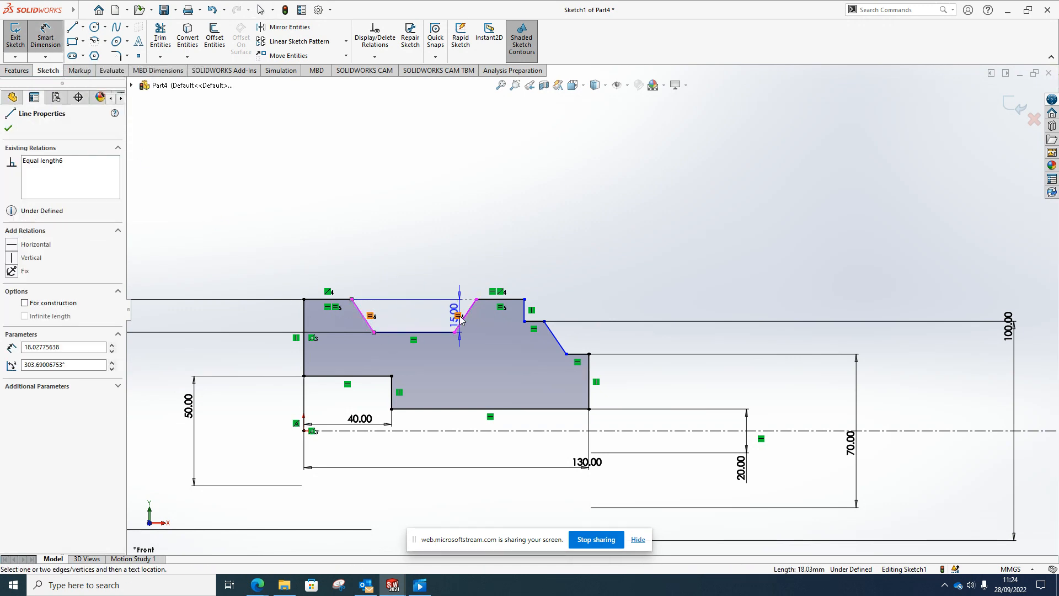
{"action": "left_click", "coordinate": [467, 312]}
{"action": "left_click", "coordinate": [450, 241]}
{"action": "type", "text": "40"}
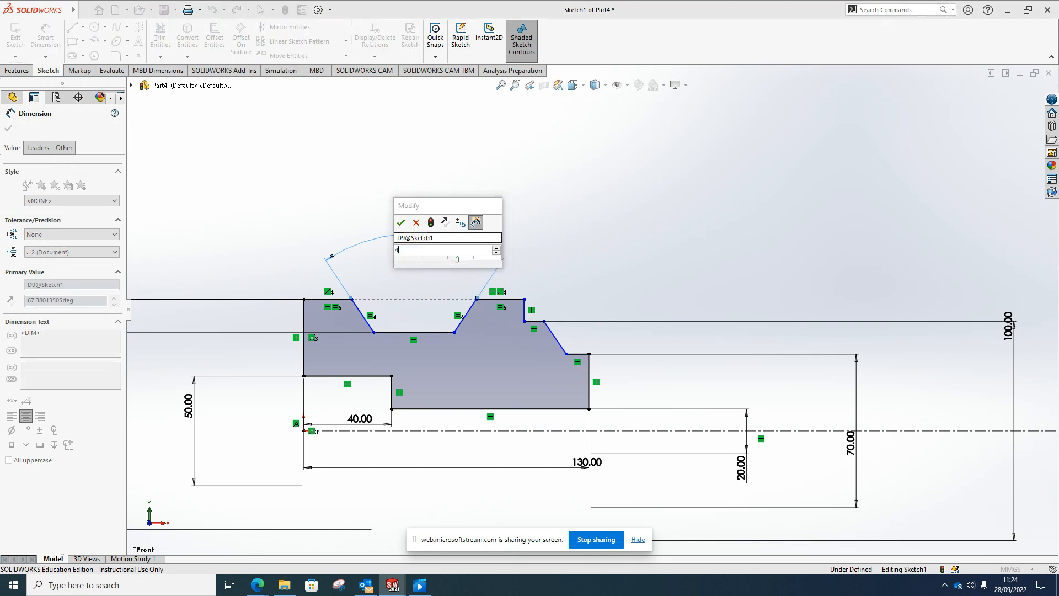
{"action": "left_click", "coordinate": [401, 222]}
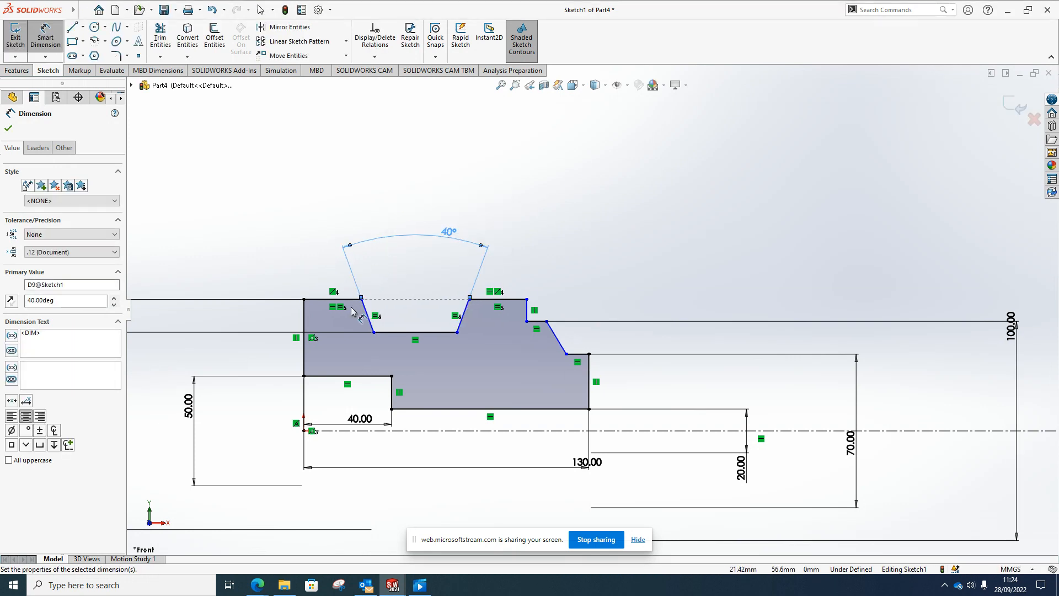
- Dimension the top edge of the left groove flange to a width of 8 mm
{"action": "left_click", "coordinate": [316, 301]}
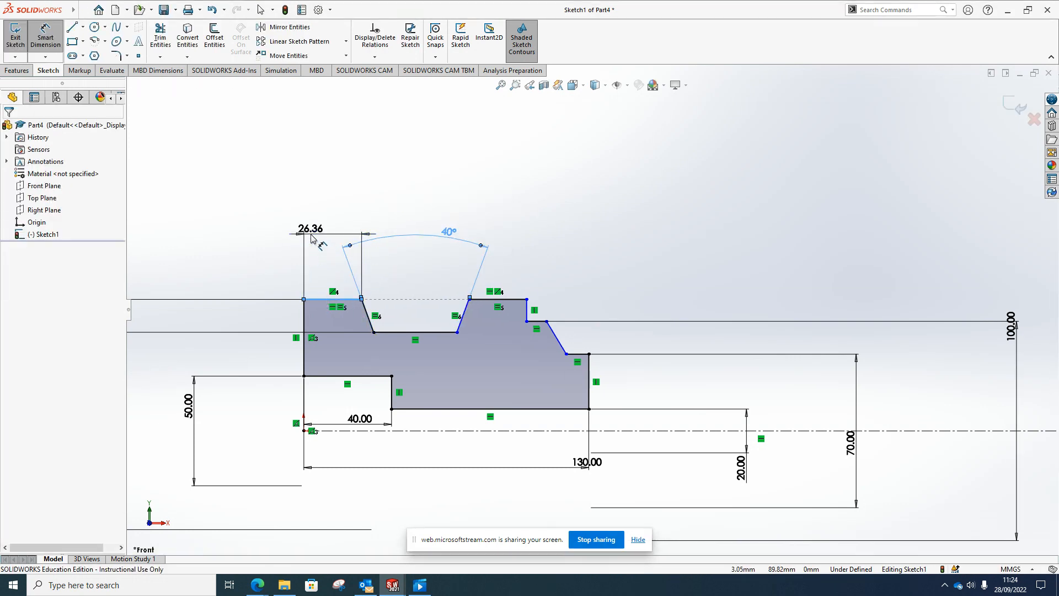
{"action": "left_click", "coordinate": [307, 229]}
{"action": "type", "text": "8"}
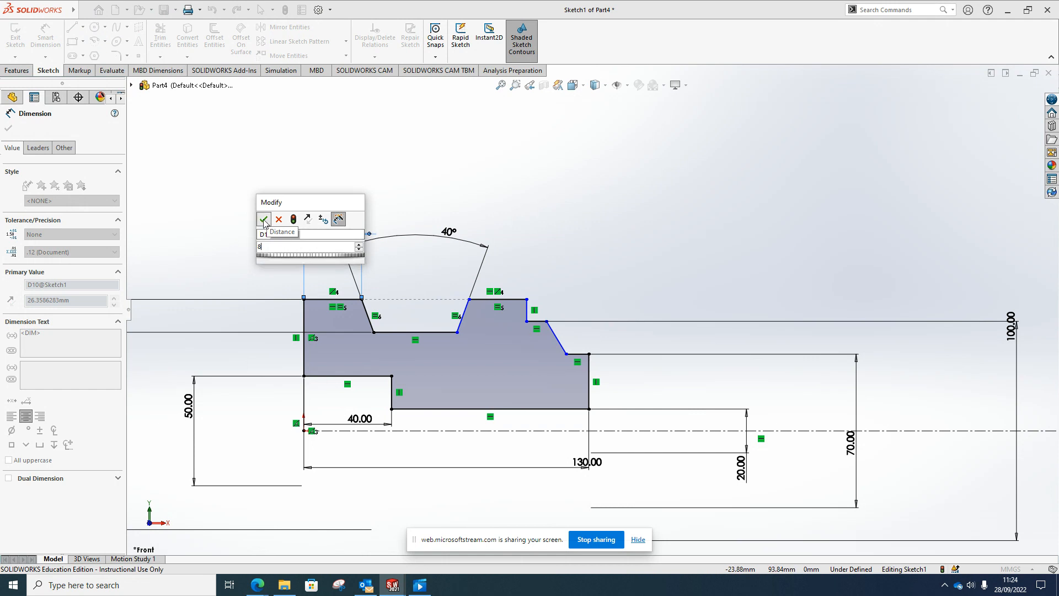
{"action": "left_click", "coordinate": [263, 219]}
{"action": "left_click_drag", "start_coordinate": [303, 297], "coordinate": [486, 299]}
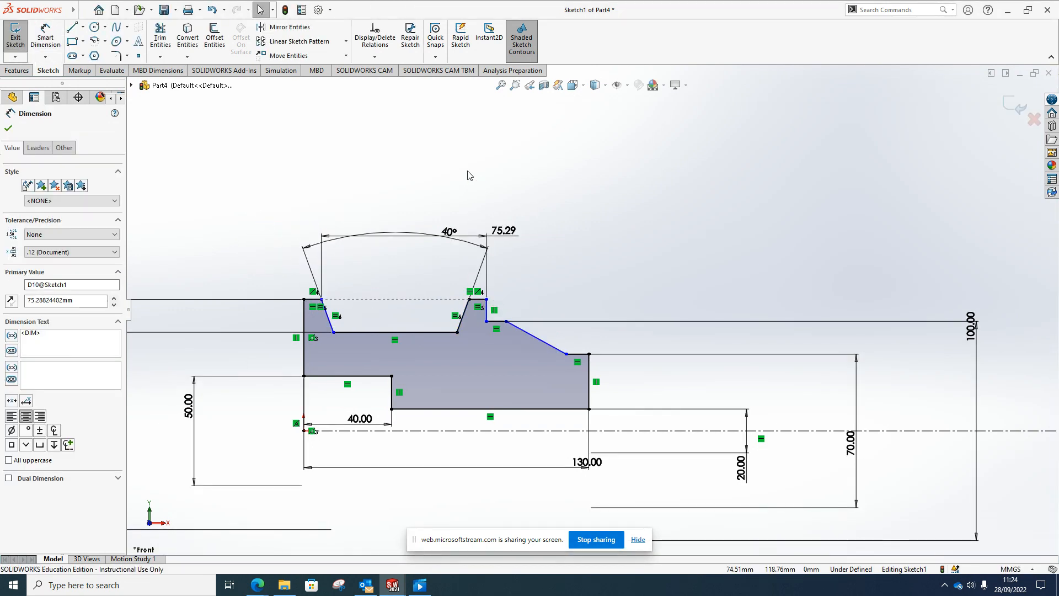
{"action": "key", "text": "Escape"}
{"action": "key", "text": "ctrl+z"}
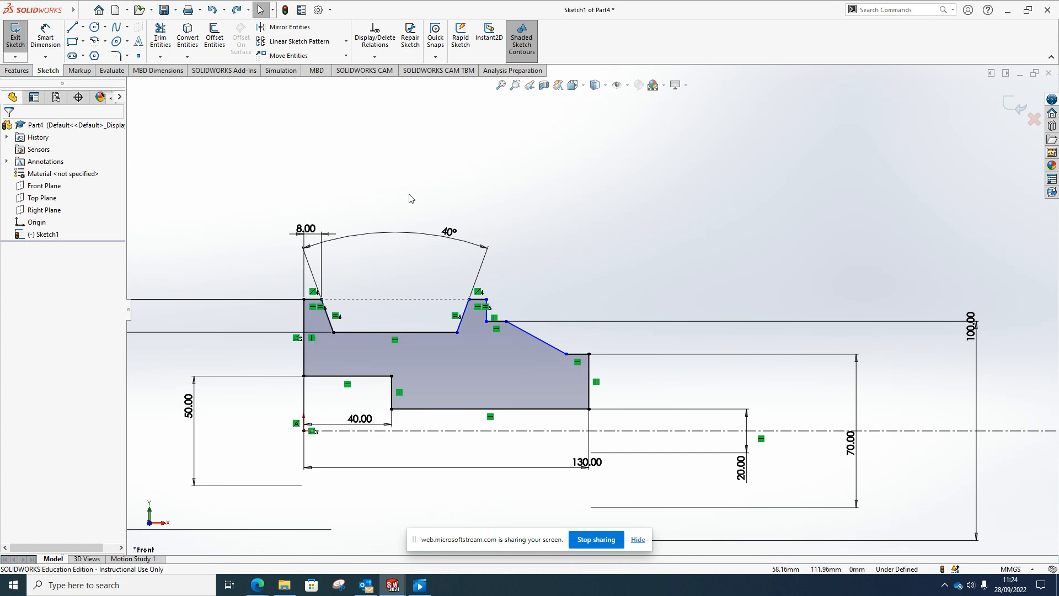
{"action": "left_click", "coordinate": [83, 11]}
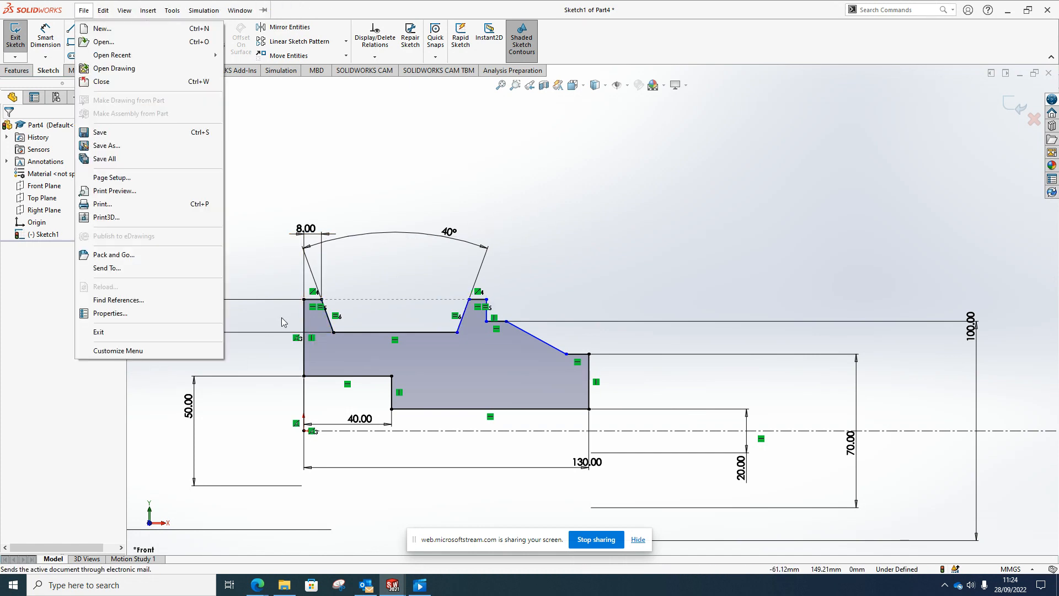
{"action": "left_click", "coordinate": [289, 131]}
- Dimension the horizontal distance between the outer top corners of the two groove flanges as 40 mm
{"action": "scroll", "coordinate": [345, 332], "scroll_direction": "down", "scroll_amount": 2}
{"action": "left_click", "coordinate": [45, 37]}
{"action": "left_click", "coordinate": [314, 282]}
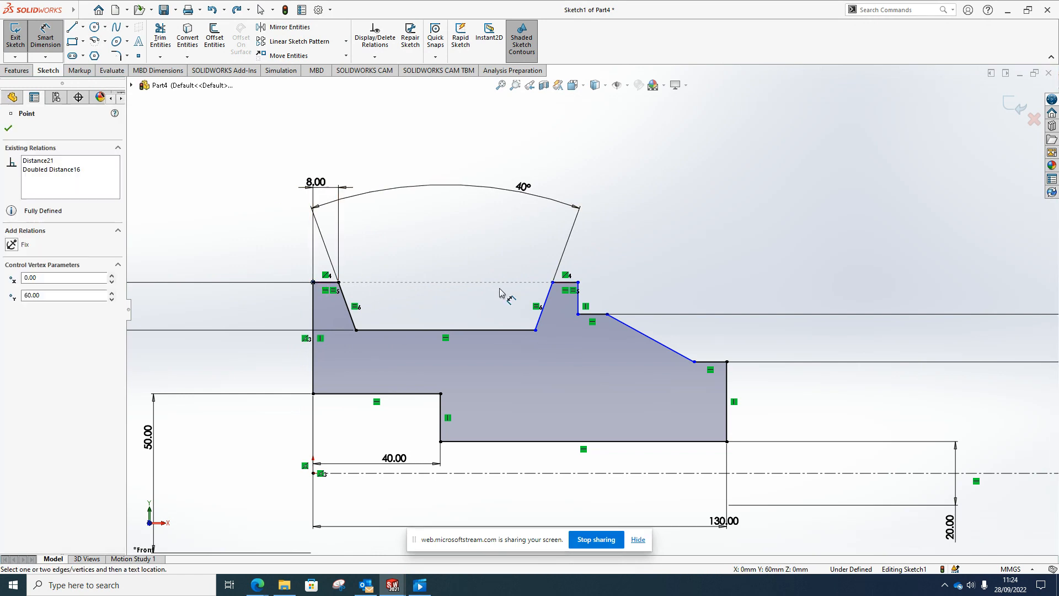
{"action": "left_click", "coordinate": [577, 282]}
{"action": "left_click", "coordinate": [554, 131]}
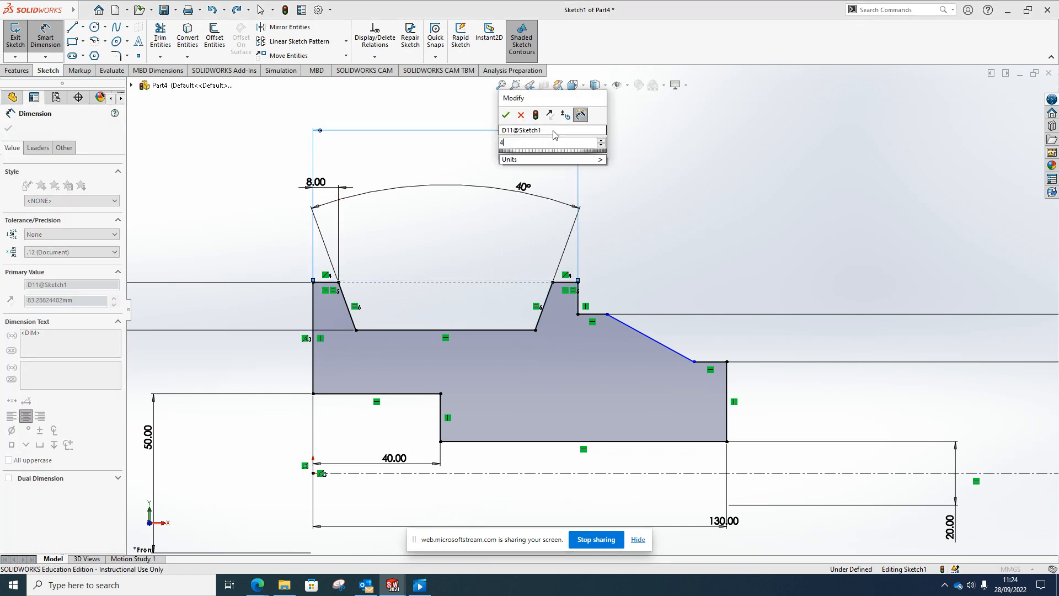
{"action": "type", "text": "40"}
{"action": "key", "text": "Return"}
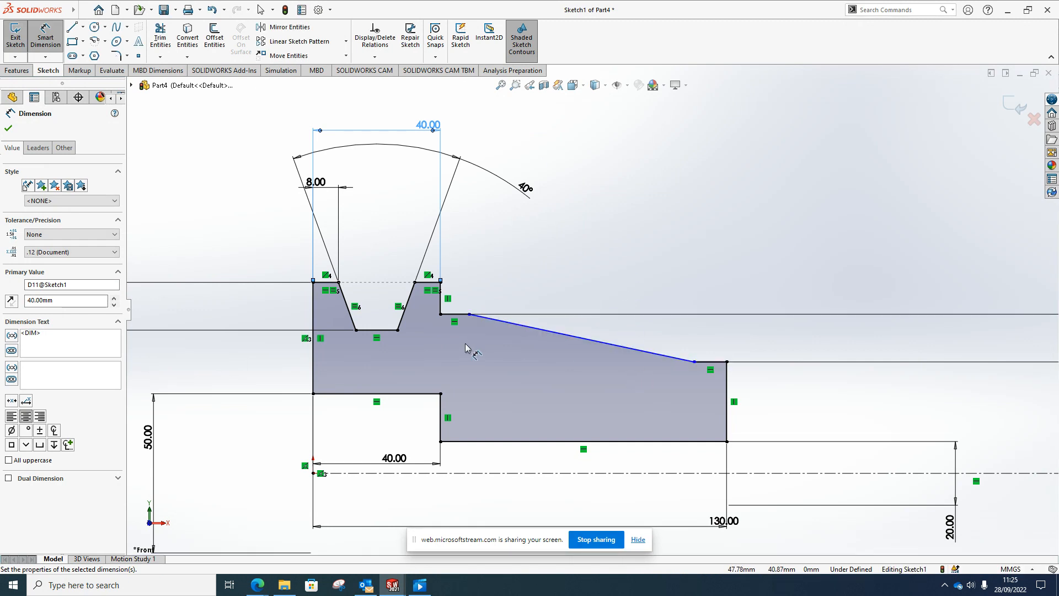
- Dimension the horizontal distance from the upper end of the slope to the profile's right end as 55 mm
{"action": "left_click", "coordinate": [469, 314]}
{"action": "left_click", "coordinate": [727, 362]}
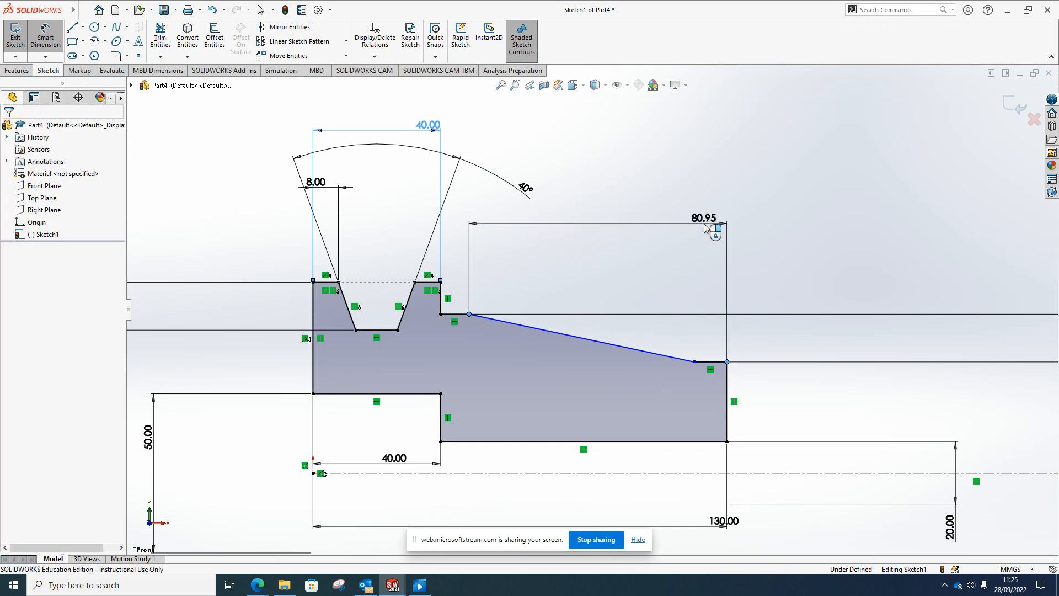
{"action": "left_click", "coordinate": [703, 221]}
{"action": "type", "text": "55"}
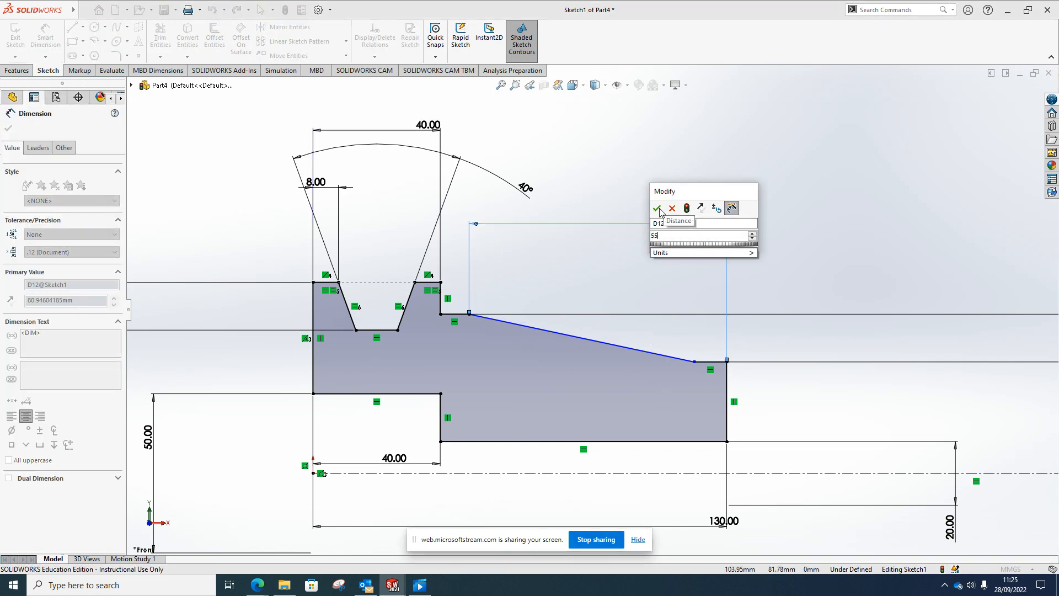
{"action": "left_click", "coordinate": [659, 209]}
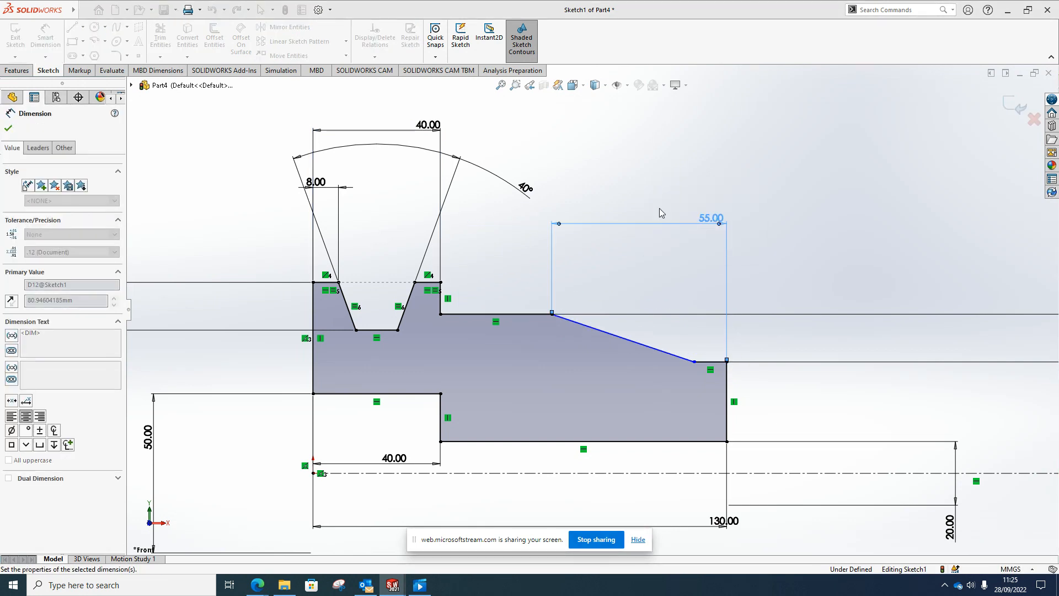
- Dimension the horizontal edge between the foot of the slope and the profile's right end to 40 mm
{"action": "left_click", "coordinate": [711, 362]}
{"action": "left_click", "coordinate": [705, 302]}
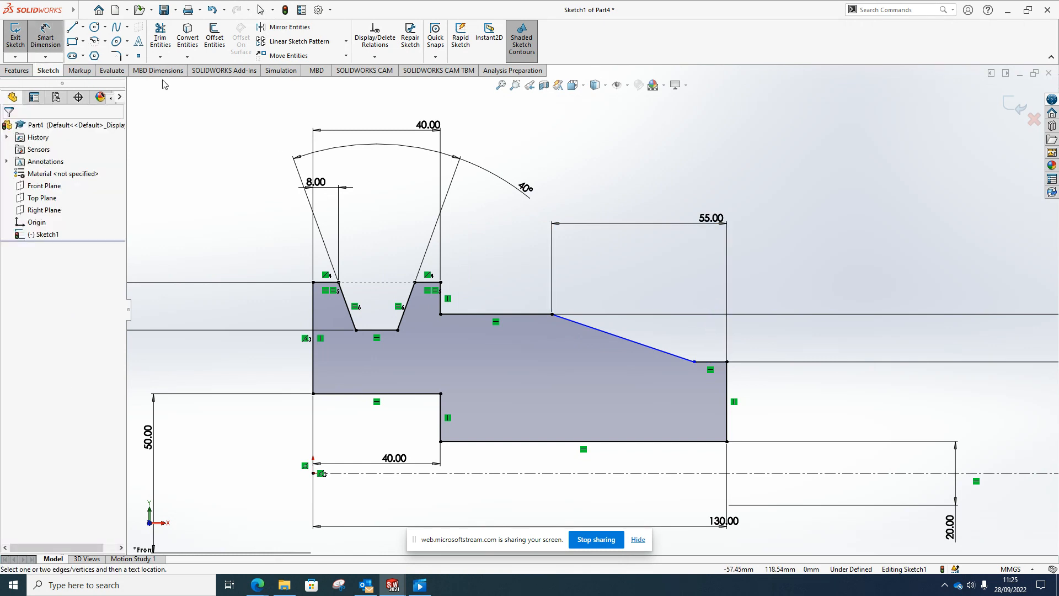
{"action": "left_click", "coordinate": [711, 361]}
{"action": "left_click", "coordinate": [706, 307]}
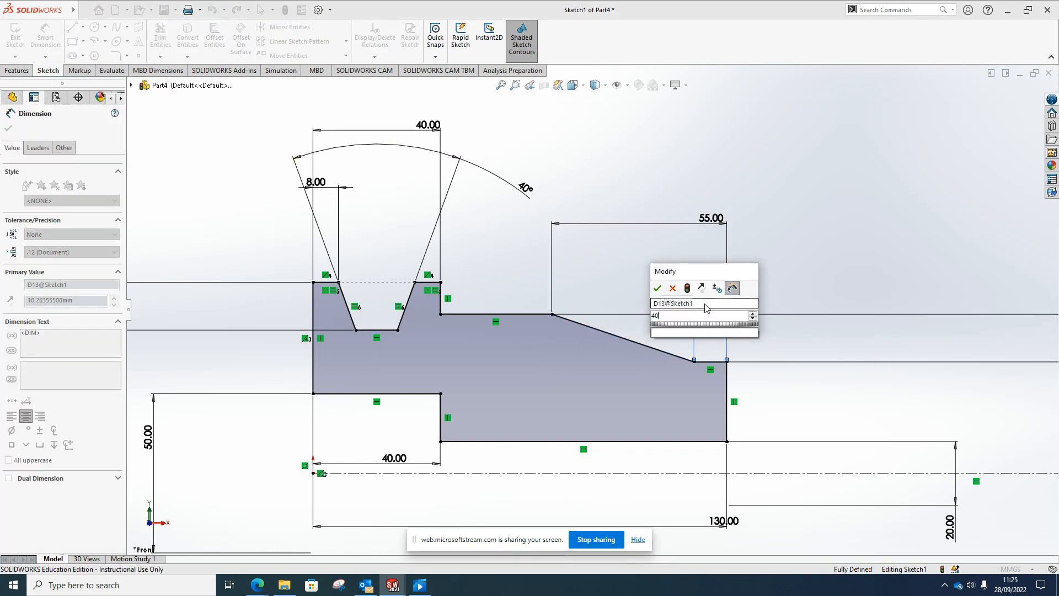
{"action": "type", "text": "40"}
{"action": "left_click", "coordinate": [657, 288]}
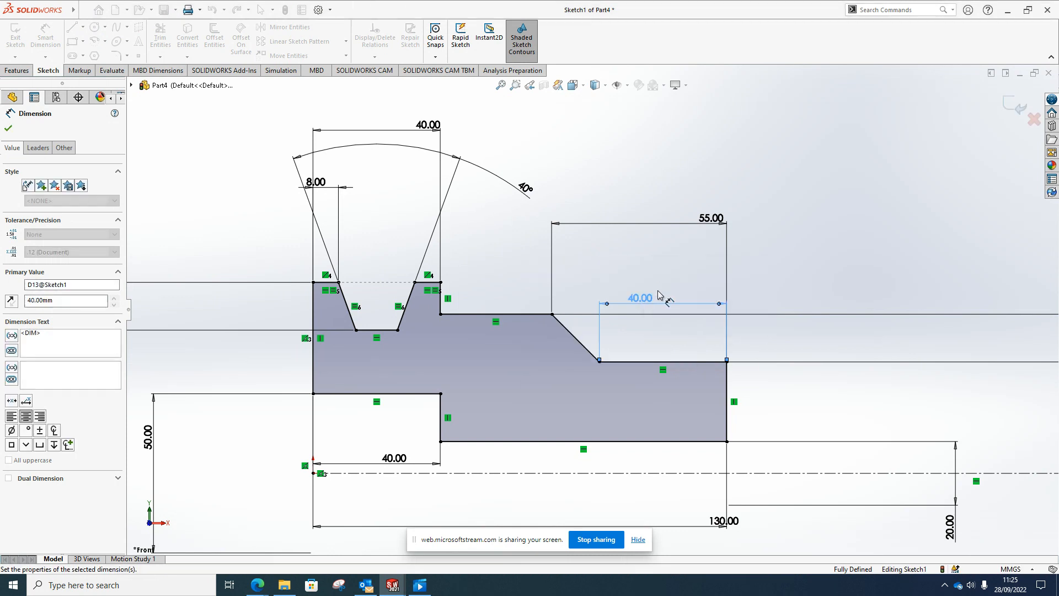
{"action": "left_click", "coordinate": [10, 129]}
- Revolve the finished half-section profile 360° about the centerline into a solid
{"action": "key", "text": "f"}
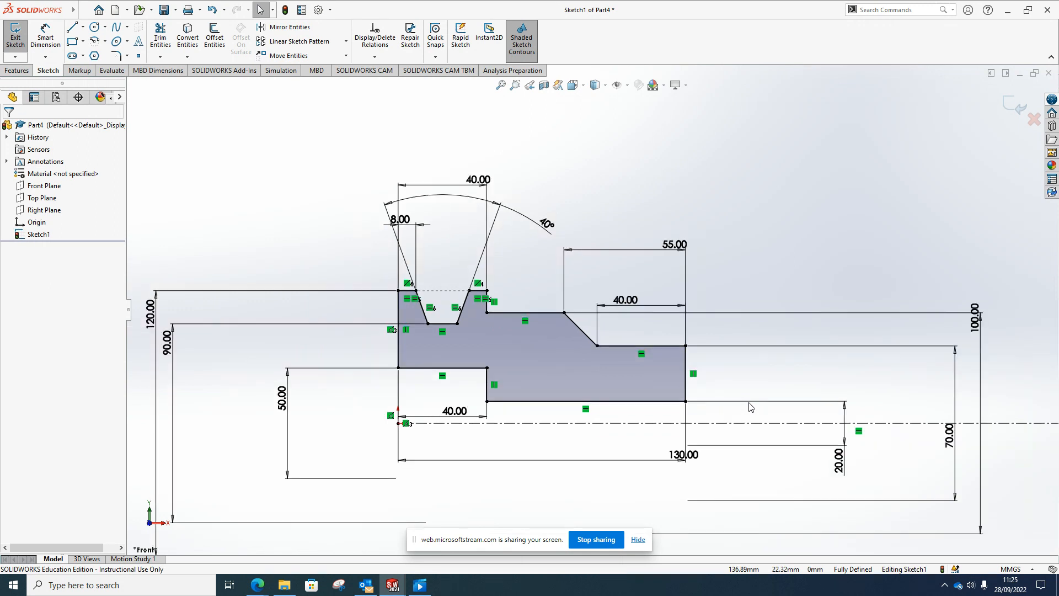
{"action": "left_click", "coordinate": [505, 86]}
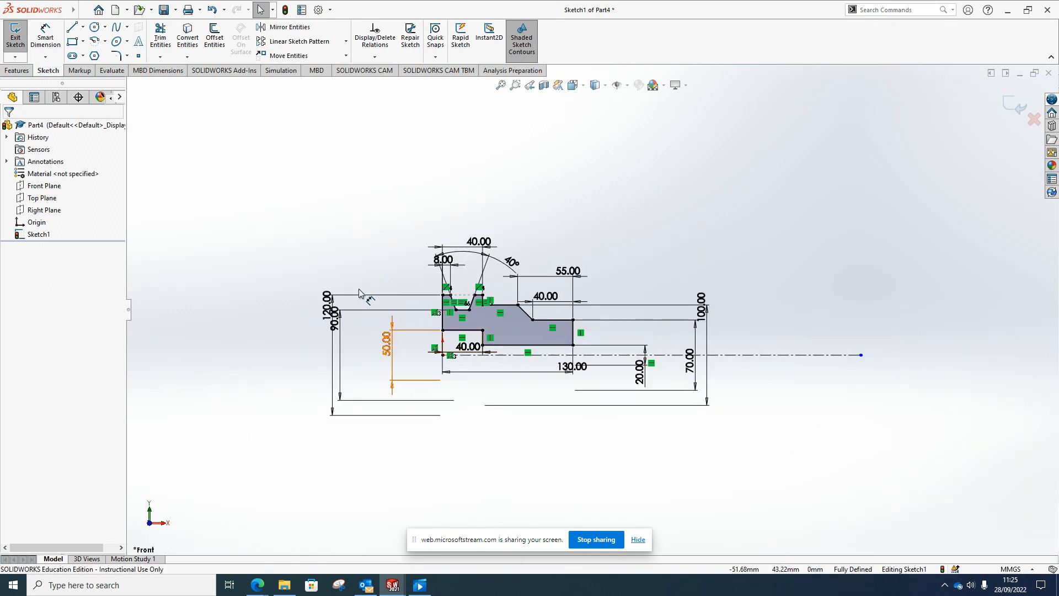
{"action": "left_click", "coordinate": [18, 71]}
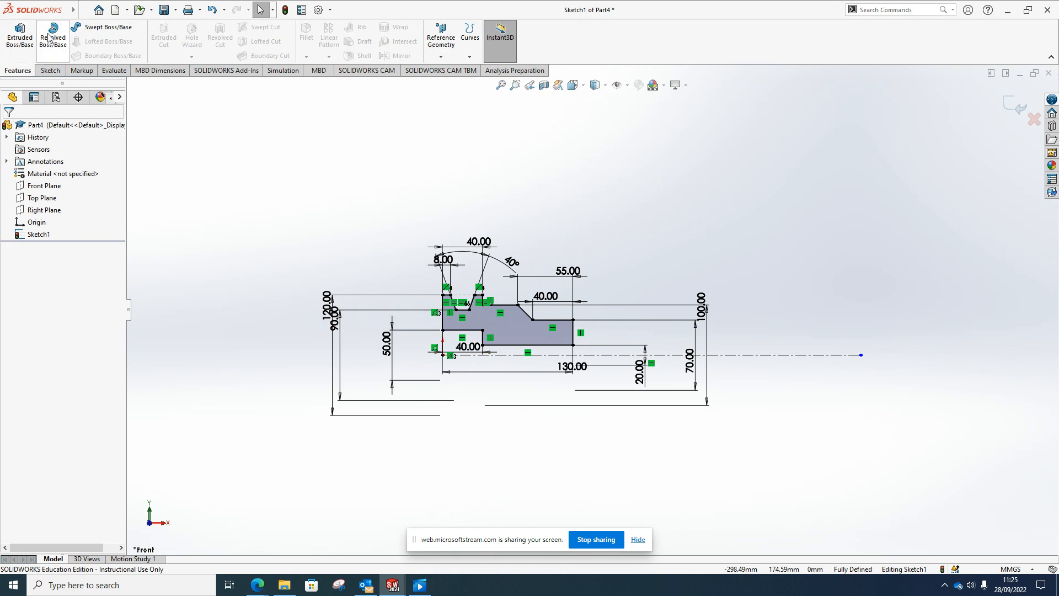
{"action": "left_click", "coordinate": [53, 37]}
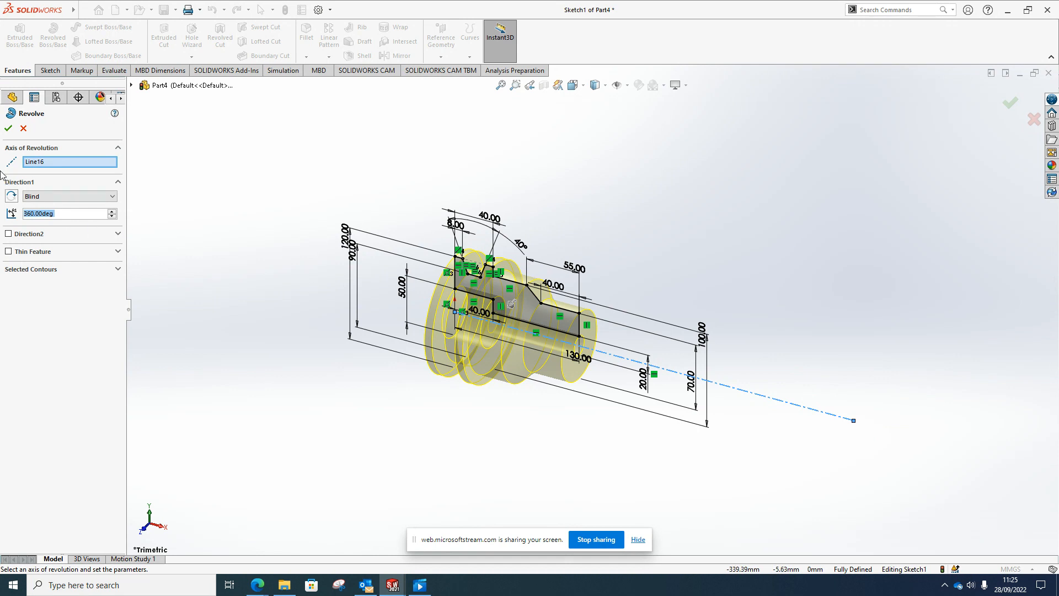
{"action": "left_click", "coordinate": [8, 130]}
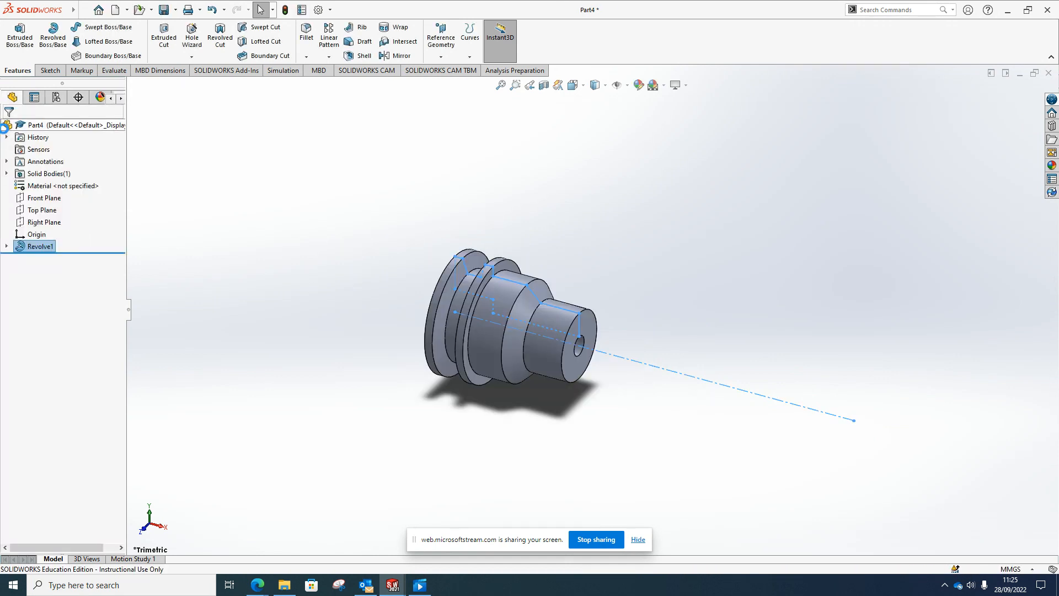
- Check the edge treatments in the PDF drawing and chamfer the outer edge of the 70 mm end face by 3 mm at 45°
{"action": "middle_click_drag", "start_coordinate": [639, 401], "coordinate": [637, 355]}
{"action": "mouse_move", "coordinate": [257, 585]}
{"action": "left_click", "coordinate": [196, 538]}
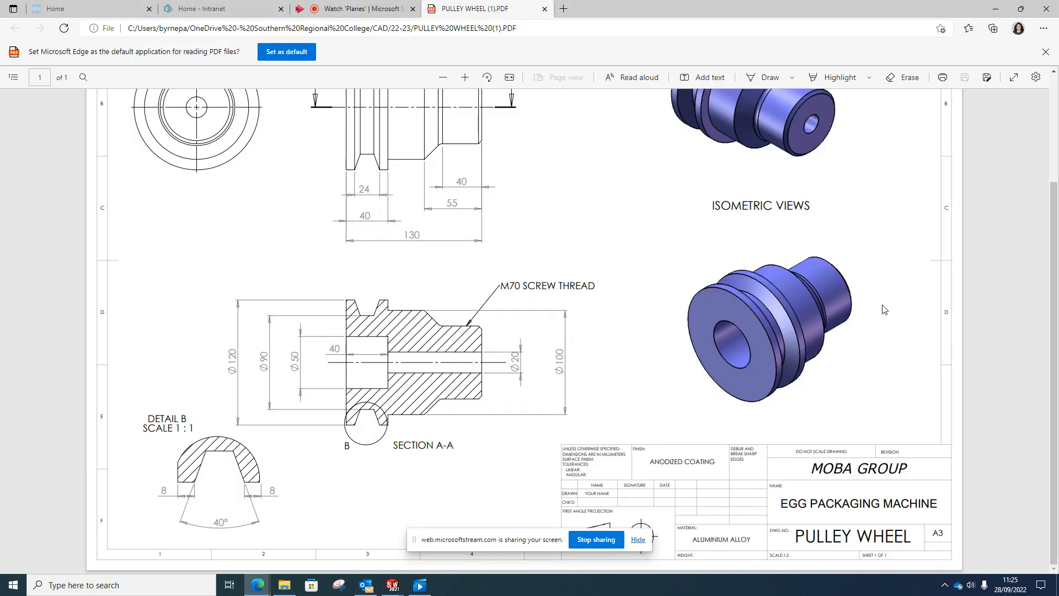
{"action": "scroll", "coordinate": [884, 310], "scroll_direction": "up", "scroll_amount": 3}
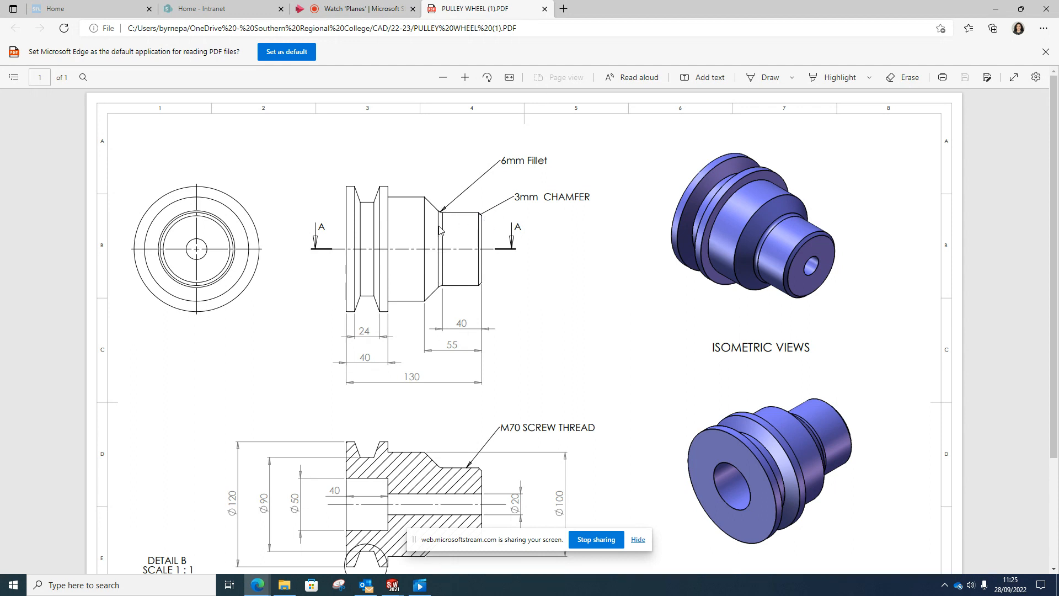
{"action": "key", "text": "alt+Tab"}
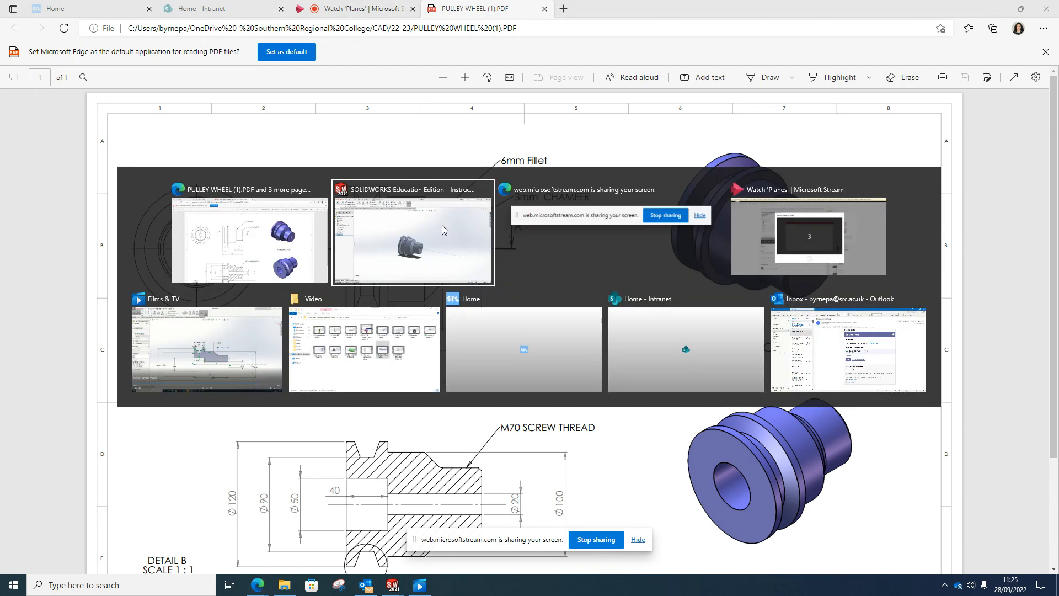
{"action": "scroll", "coordinate": [640, 320], "scroll_direction": "down", "scroll_amount": 2}
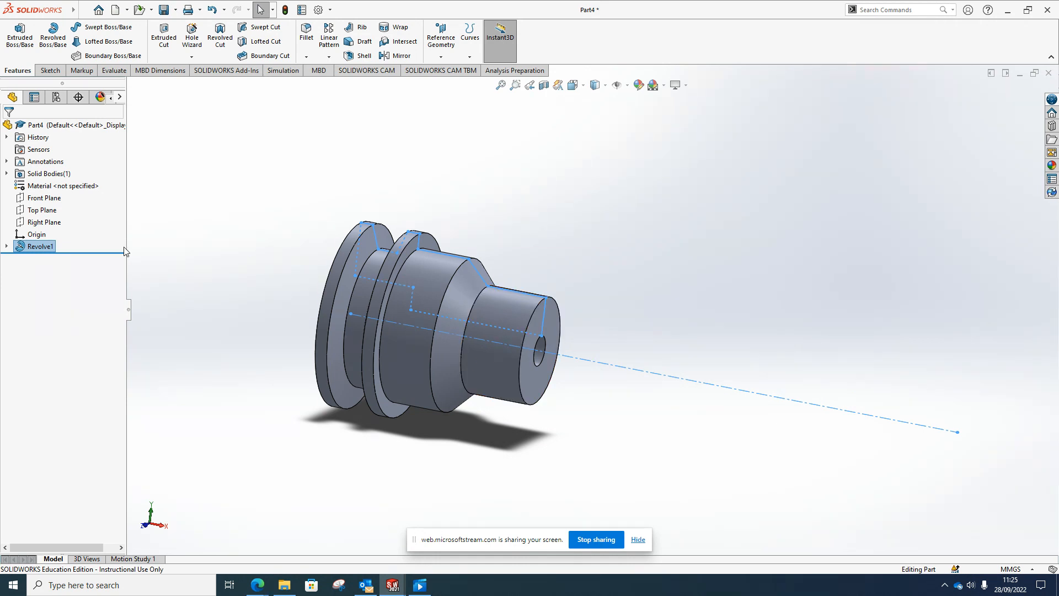
{"action": "left_click", "coordinate": [527, 335]}
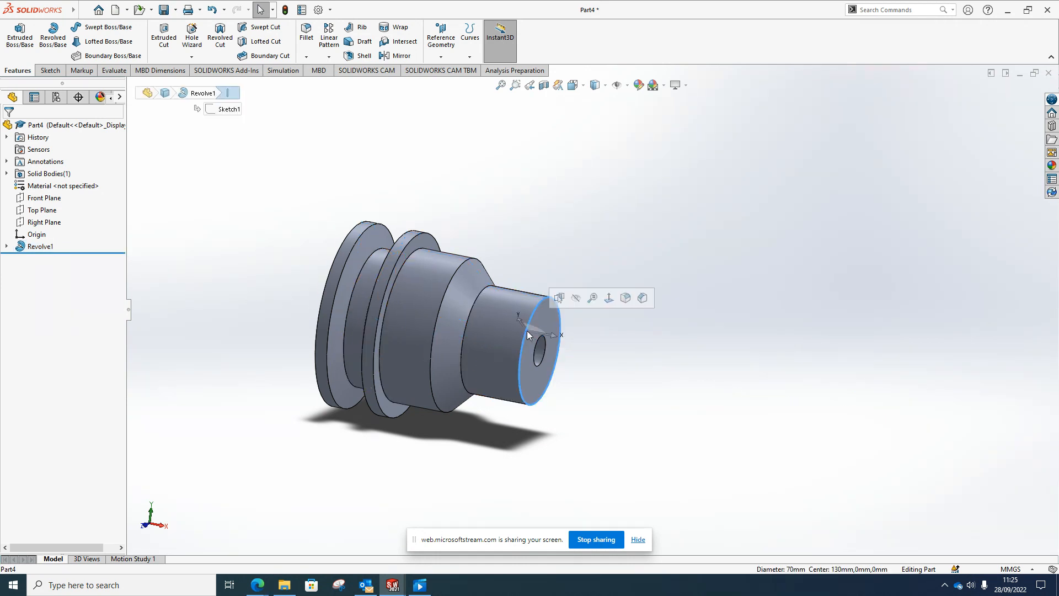
{"action": "left_click", "coordinate": [305, 58]}
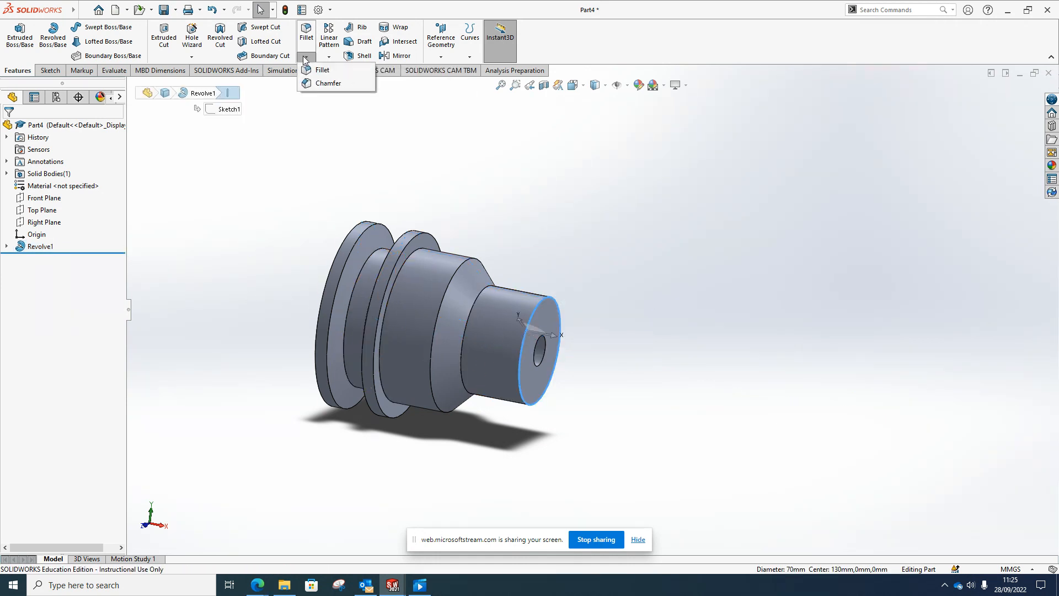
{"action": "left_click", "coordinate": [319, 84]}
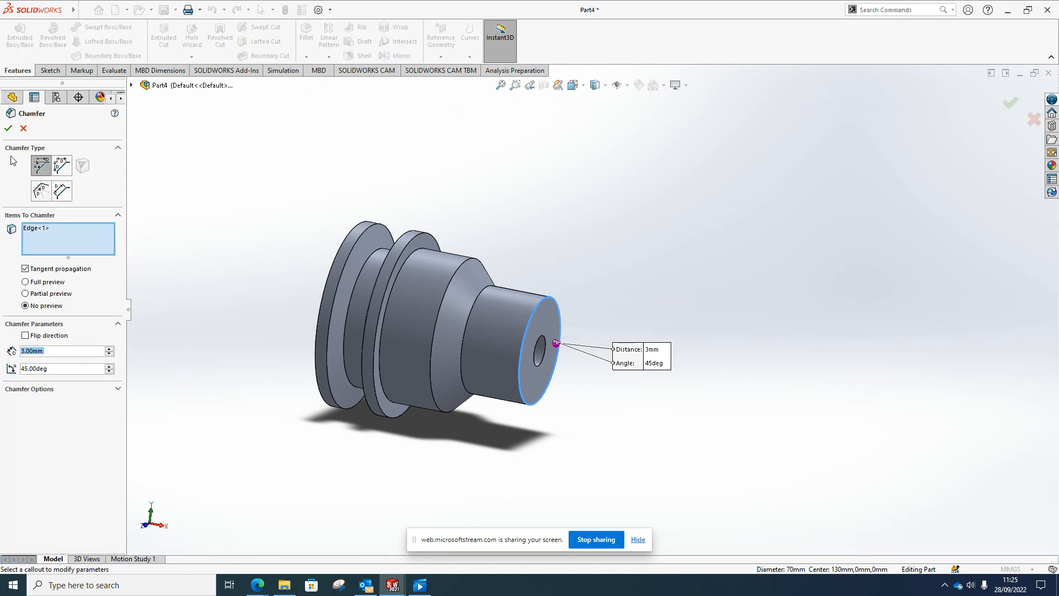
{"action": "left_click", "coordinate": [8, 128]}
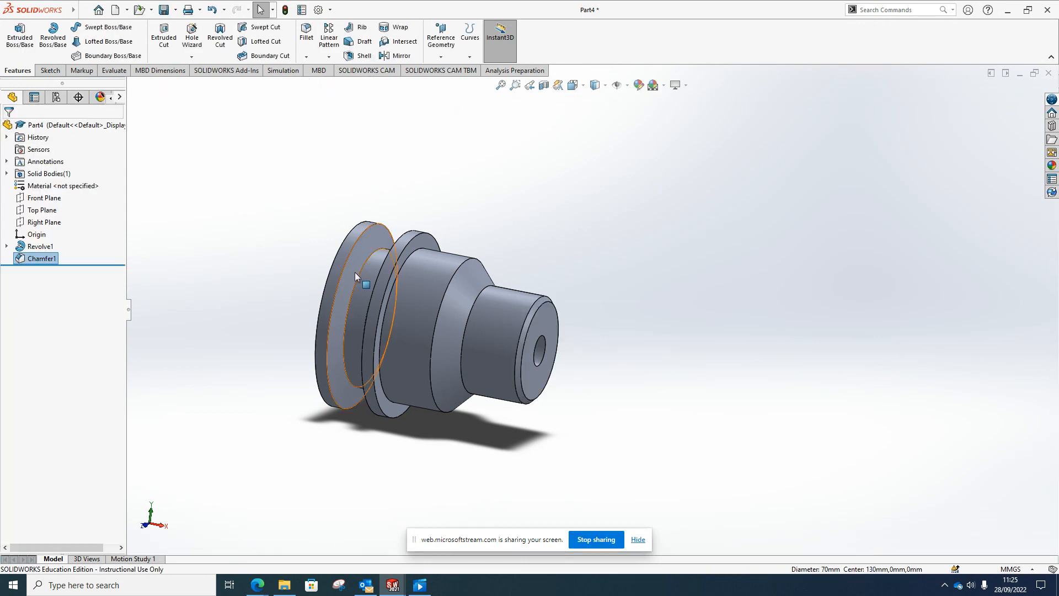
- Fillet the circular edge where the conical section meets the 70 mm diameter cylinder with a 6 mm radius
{"action": "left_click", "coordinate": [473, 302]}
{"action": "left_click", "coordinate": [306, 33]}
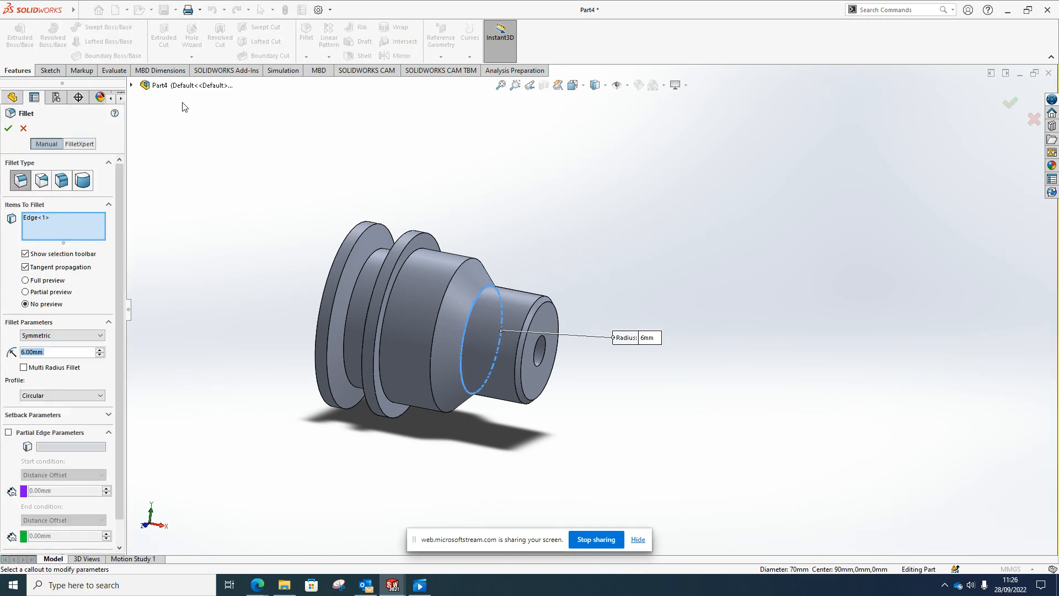
{"action": "left_click", "coordinate": [8, 127]}
{"action": "middle_click_drag", "start_coordinate": [841, 381], "coordinate": [772, 504]}
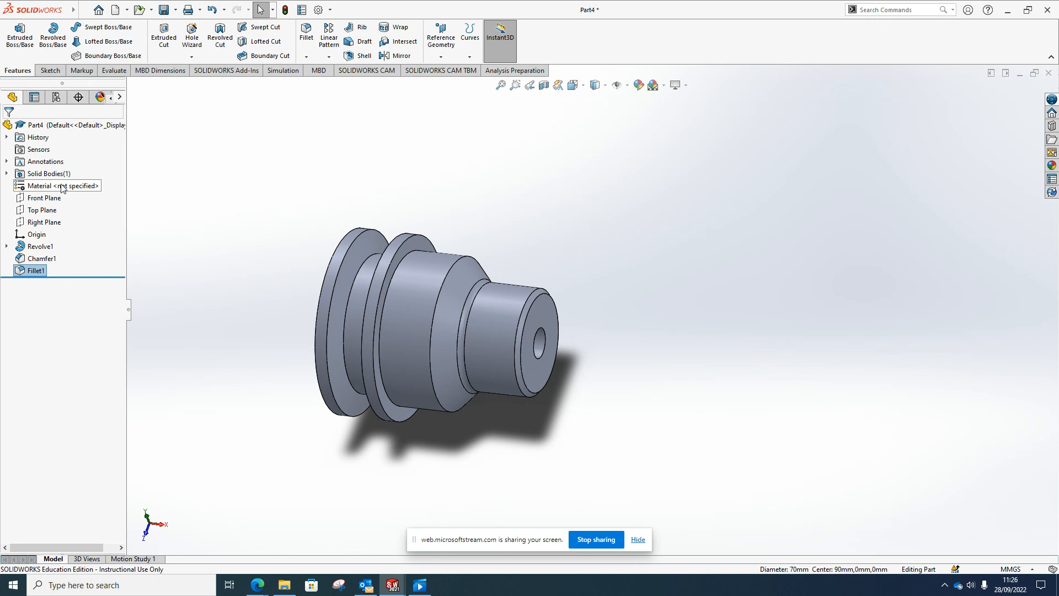
- Assign the material 1023 Carbon Steel Sheet (SS) from the SOLIDWORKS steel library to the part
{"action": "right_click", "coordinate": [70, 188]}
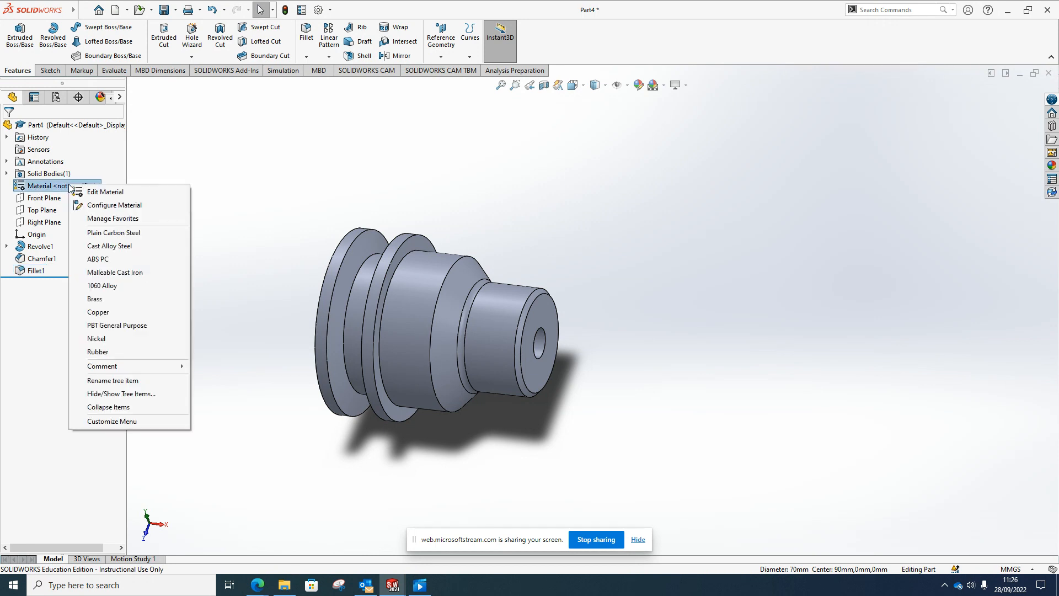
{"action": "key", "text": "Escape"}
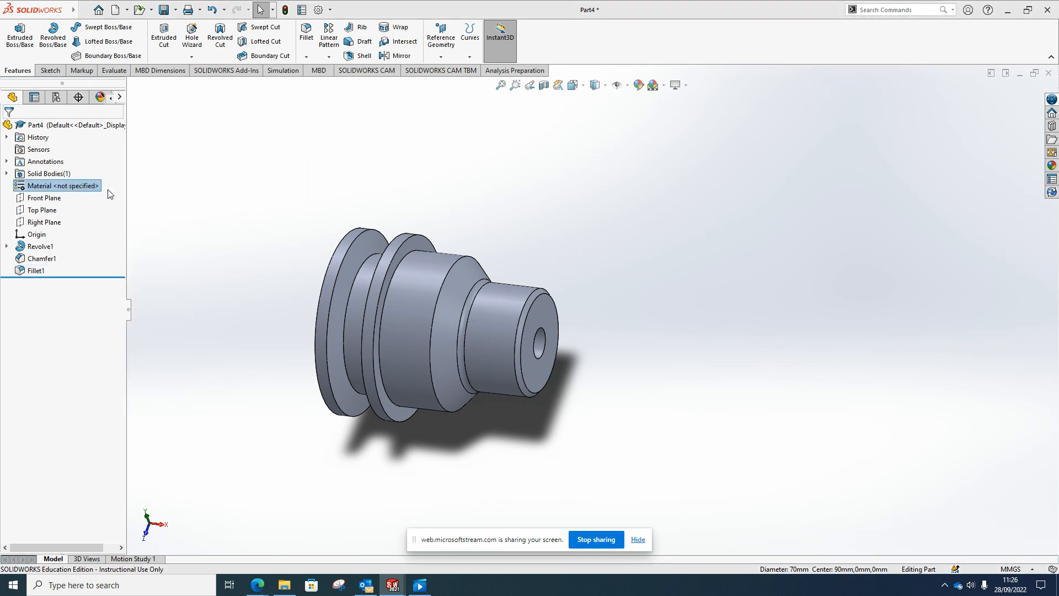
{"action": "left_click", "coordinate": [331, 186]}
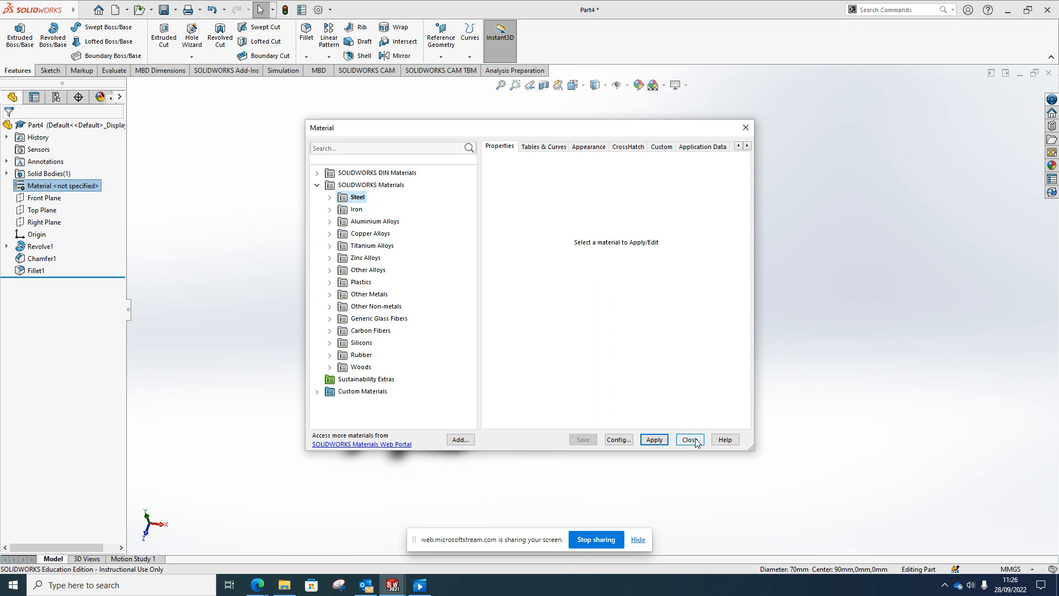
{"action": "left_click", "coordinate": [330, 197]}
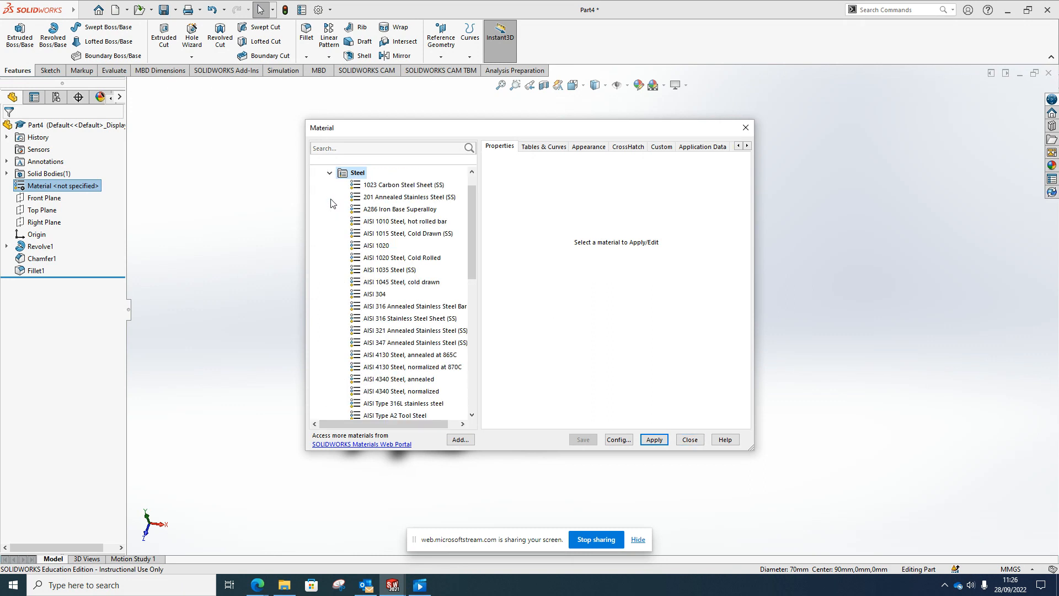
{"action": "left_click", "coordinate": [403, 185]}
{"action": "left_click", "coordinate": [654, 440]}
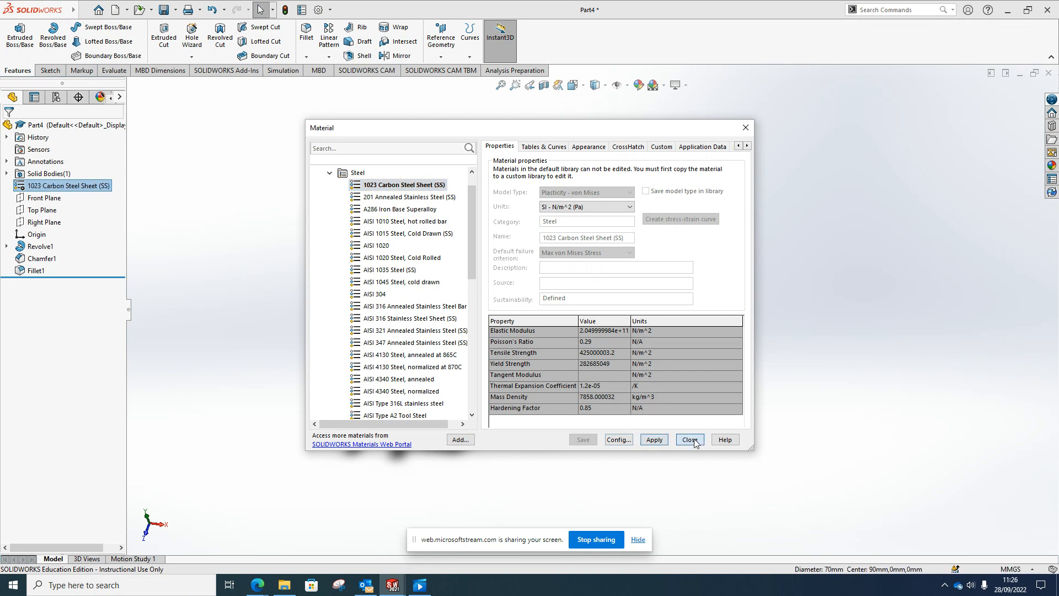
{"action": "left_click", "coordinate": [689, 439]}
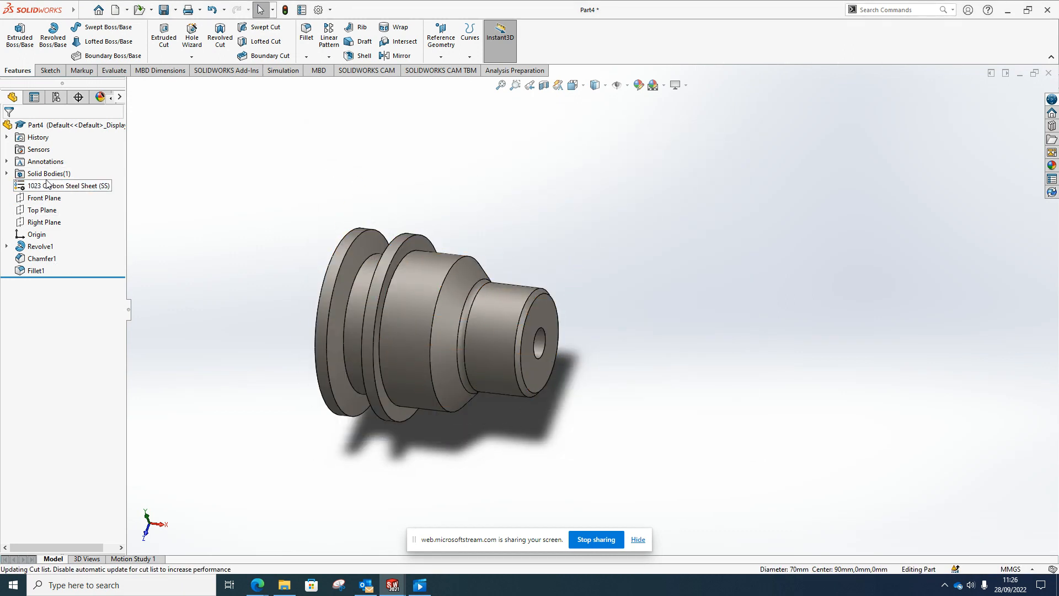
- Evaluate the mass properties of the finished pulley wheel
{"action": "left_click", "coordinate": [119, 72]}
{"action": "left_click", "coordinate": [144, 36]}
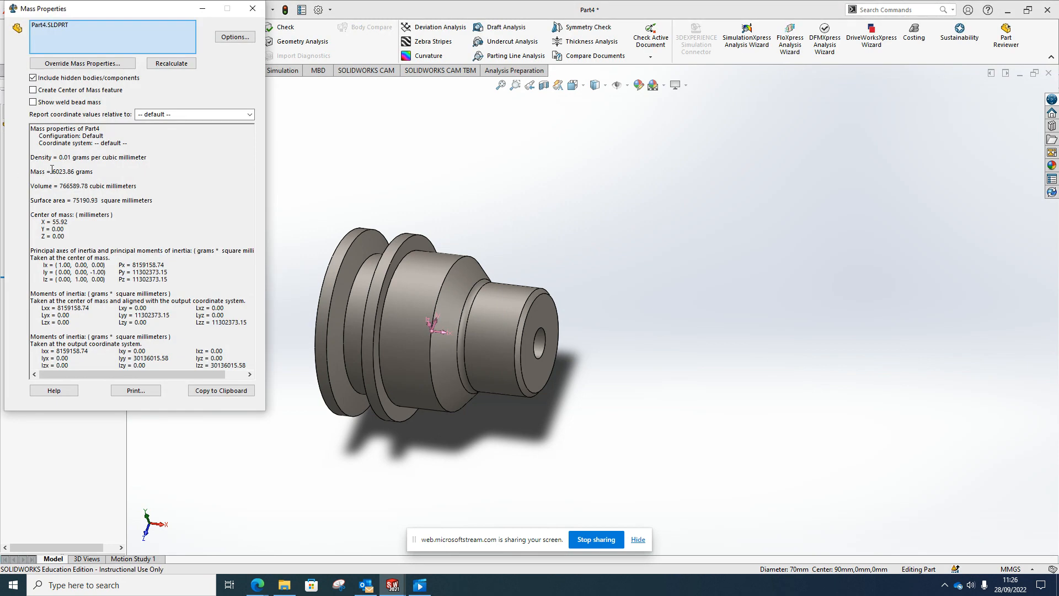